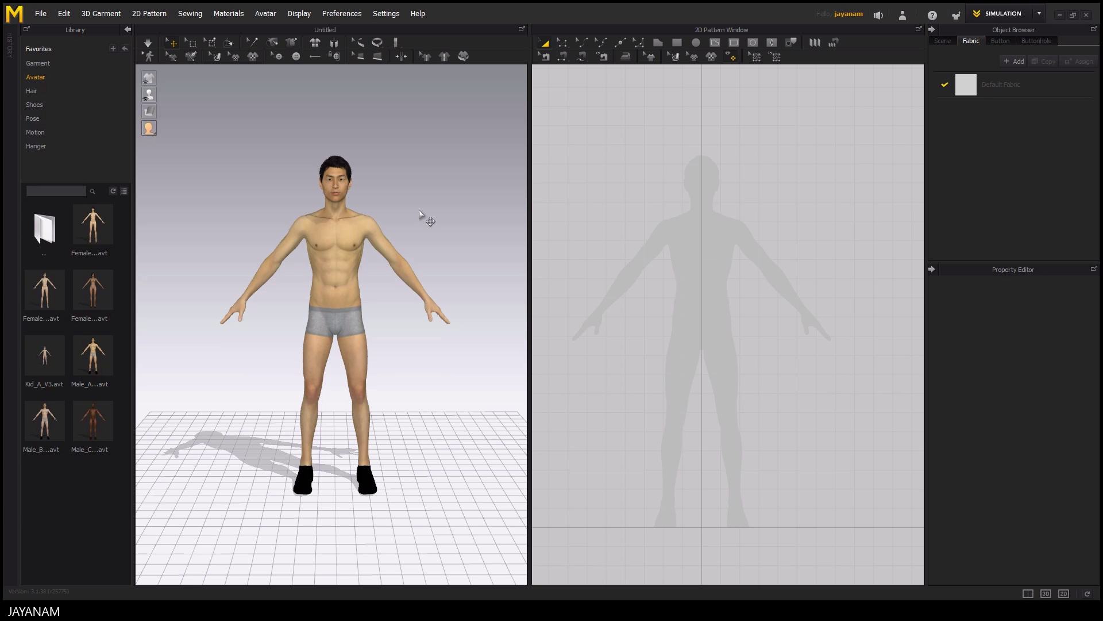
- Add the Male_A avatar to the scene and recentre it in the 3D and pattern views
mouse_move(471, 192)
right_mouse_down()
mouse_move(398, 207)
mouse_move(468, 183)
mouse_move(476, 190)
right_mouse_up()
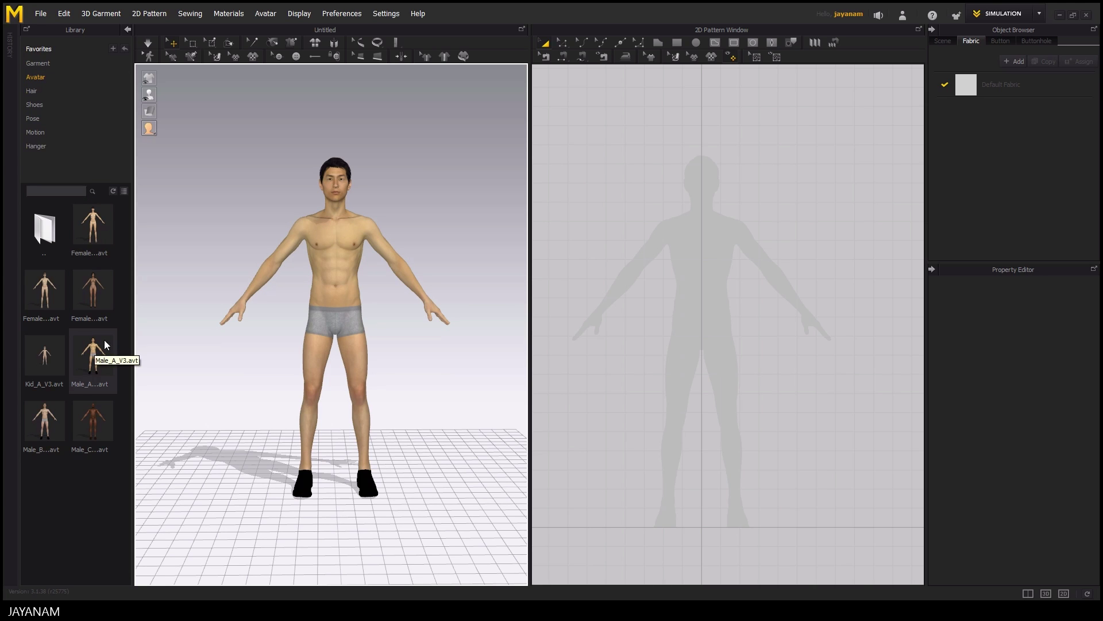
left_click_drag(95, 348, 379, 279)
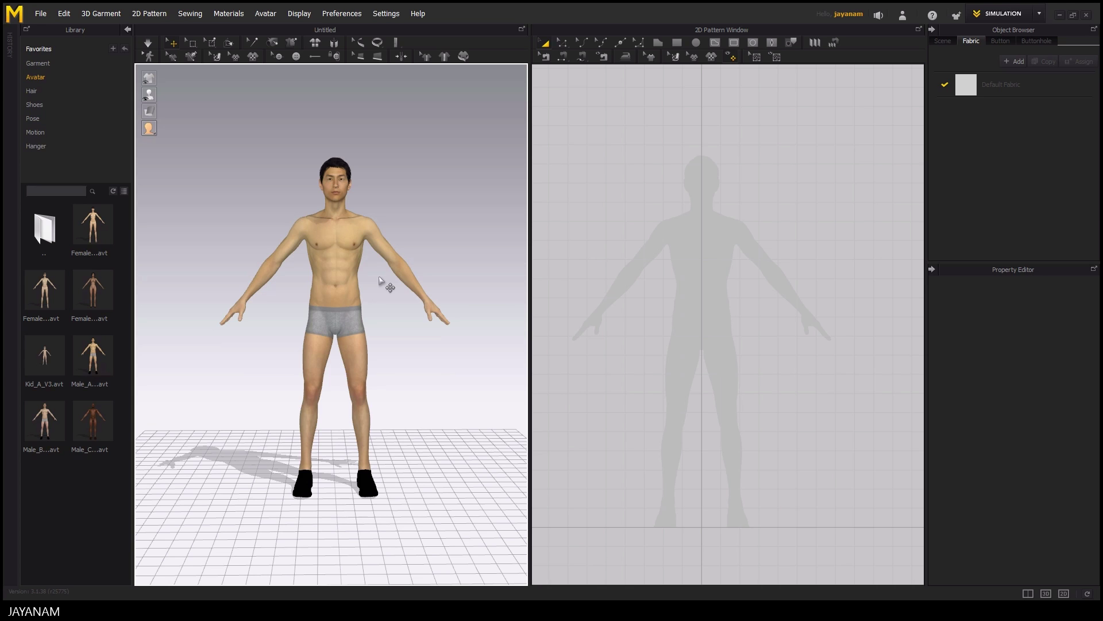
left_click_drag(380, 280, 382, 281)
right_click_drag(742, 320, 776, 308)
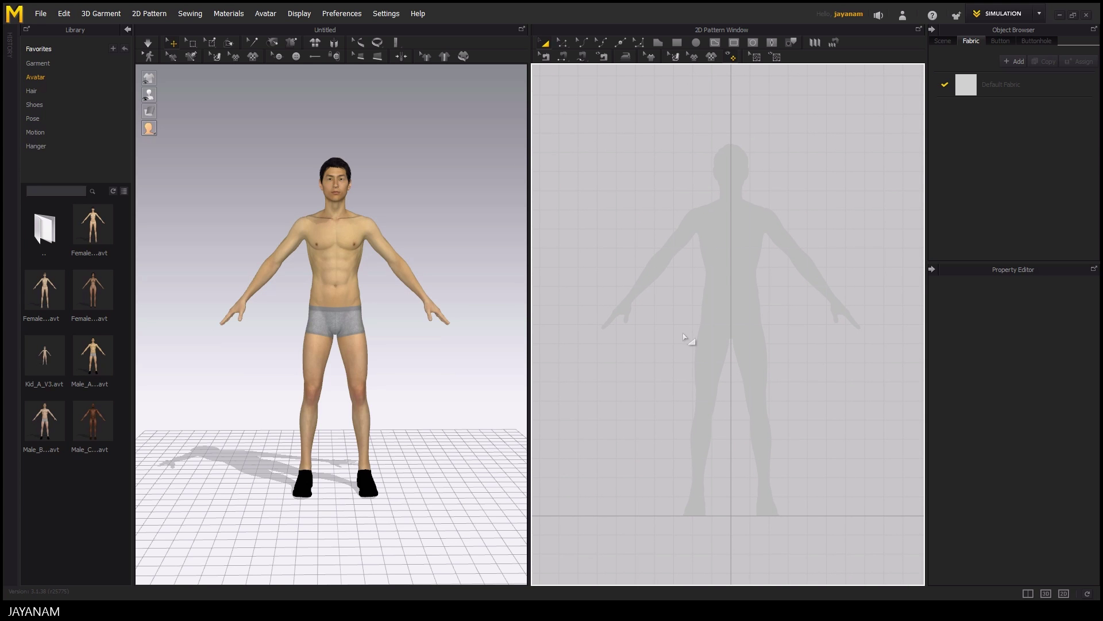
mouse_move(446, 322)
middle_mouse_down()
mouse_move(384, 320)
mouse_move(454, 311)
middle_mouse_up()
mouse_move(476, 347)
right_mouse_down()
mouse_move(310, 340)
mouse_move(460, 327)
mouse_move(467, 343)
right_mouse_up()
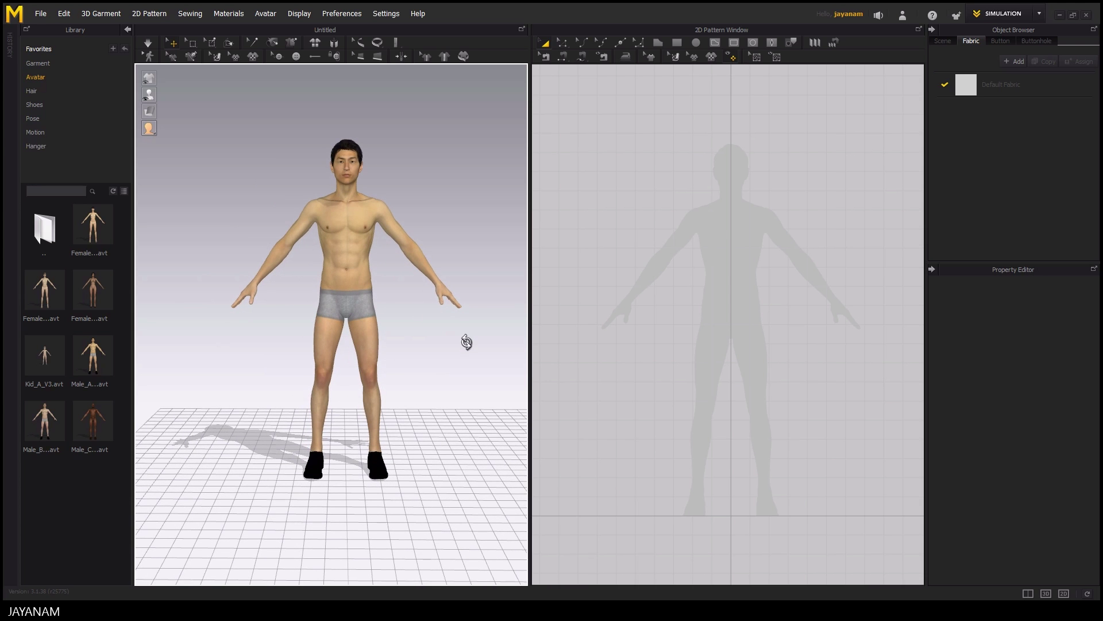
scroll(470, 349, "up", 3)
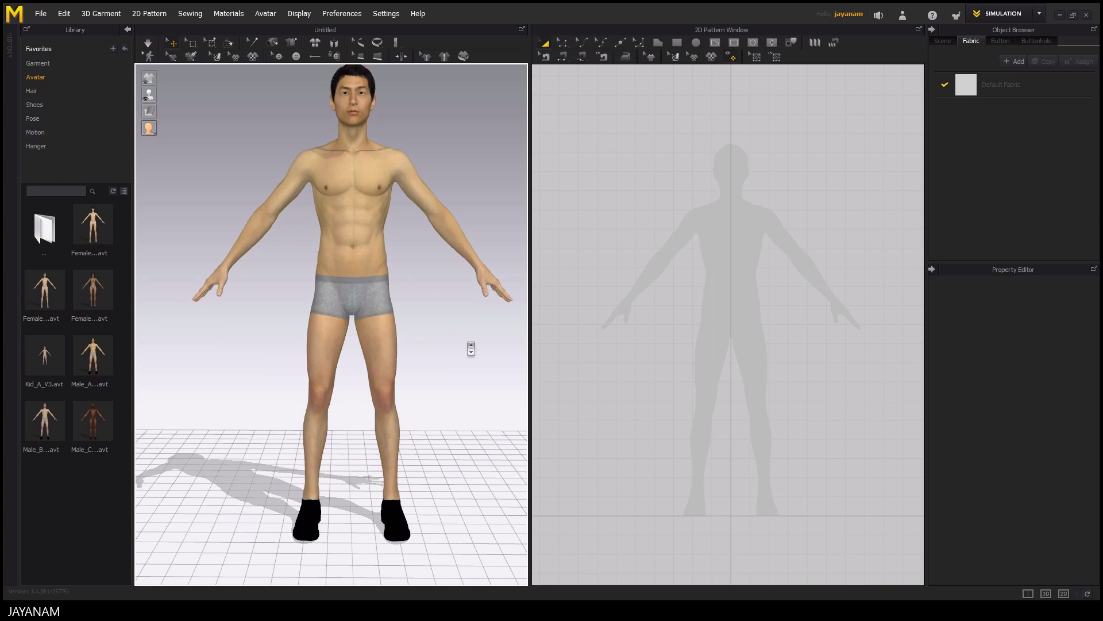
scroll(470, 348, "down", 2)
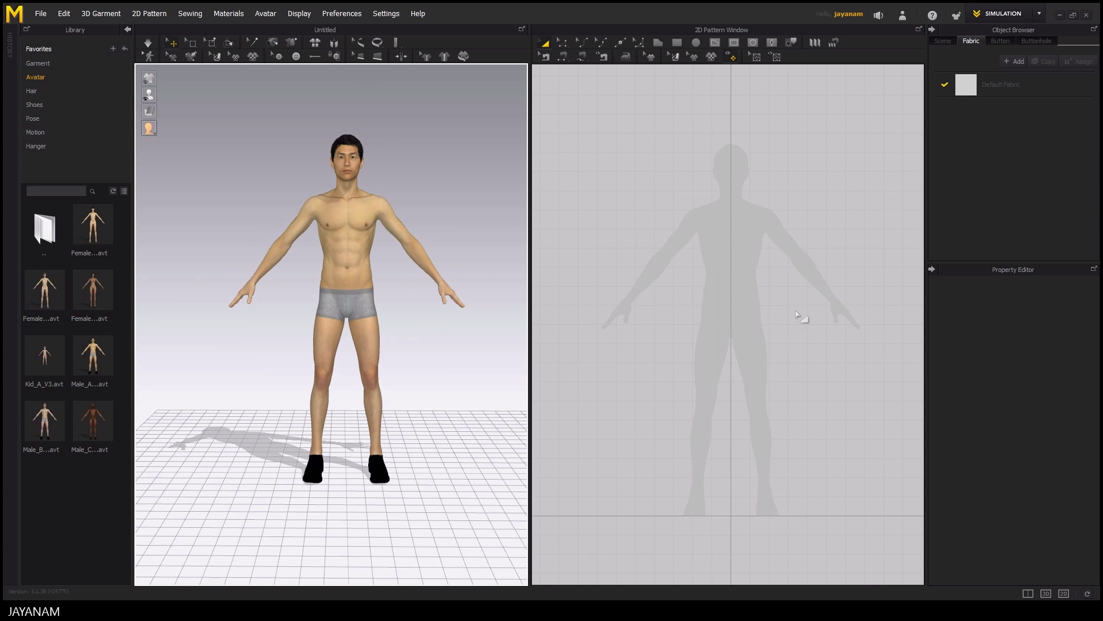
scroll(800, 316, "up", 3)
scroll(800, 317, "down", 2)
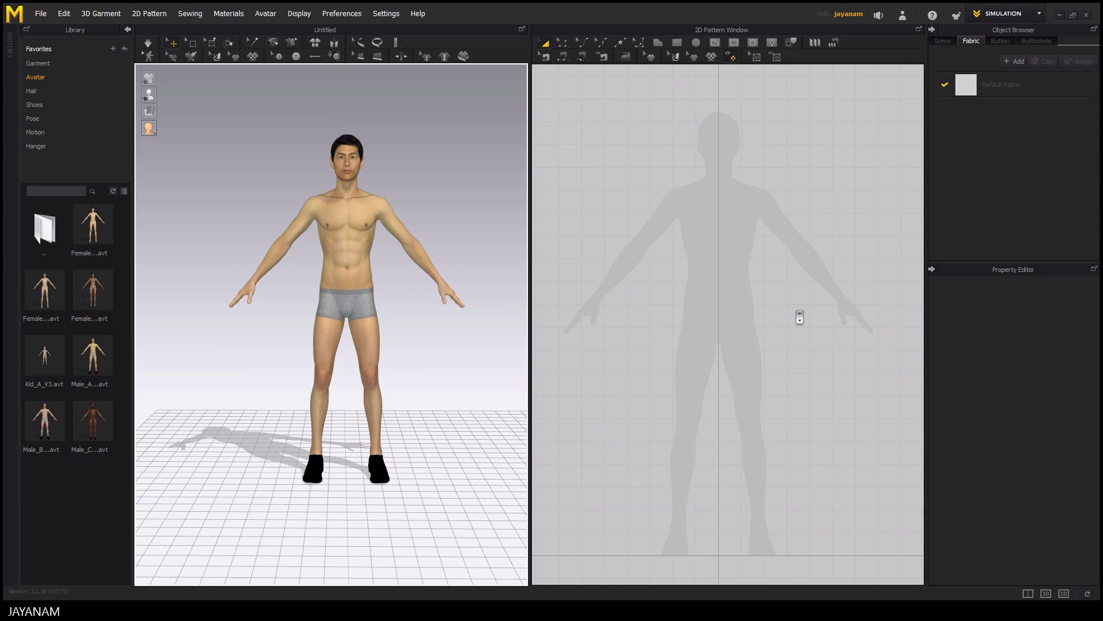
scroll(799, 316, "down", 2)
mouse_move(783, 320)
middle_mouse_down()
mouse_move(805, 313)
mouse_move(789, 304)
mouse_move(801, 298)
mouse_move(793, 305)
middle_mouse_up()
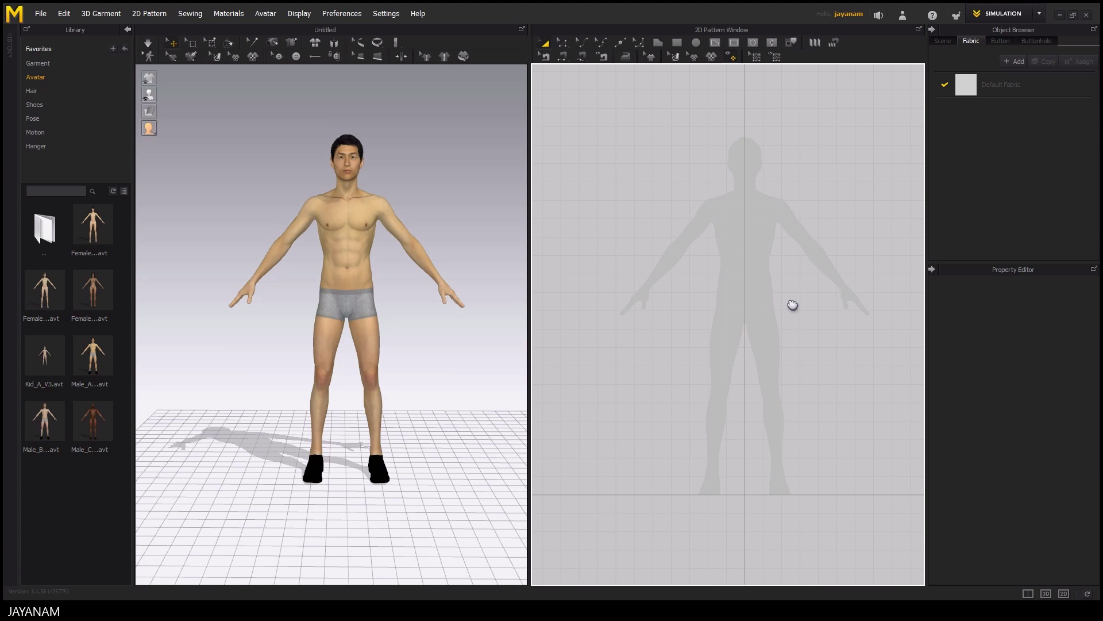
- Draw the half-front bodice outline from chest centre to waist, up the side to the shoulder
left_click(659, 45)
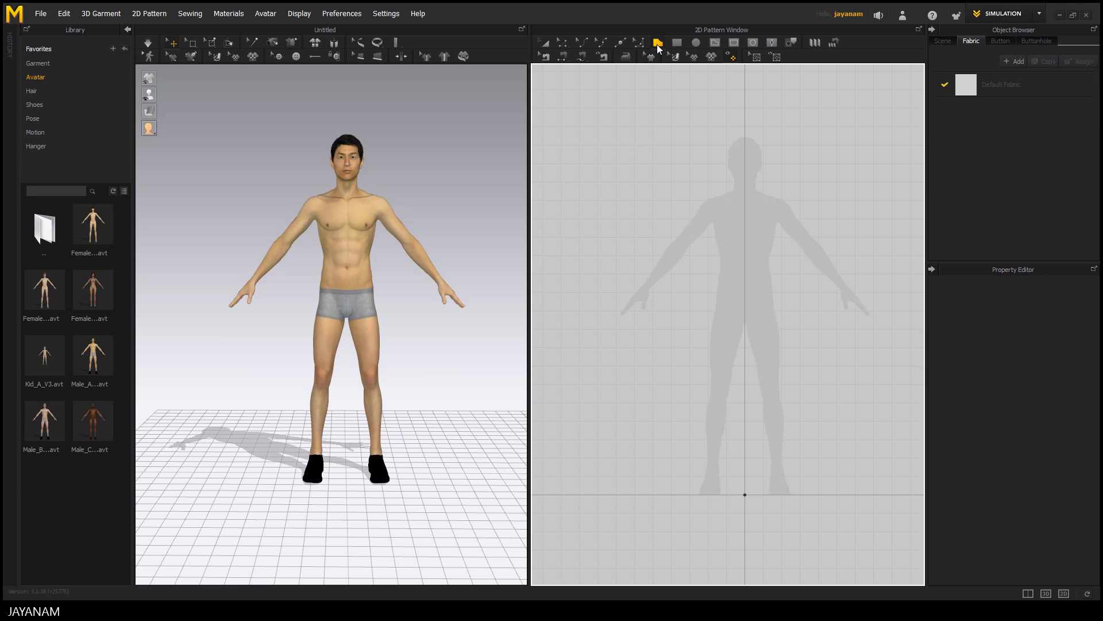
left_click(746, 202)
key("shift")
left_click(746, 315)
left_click(709, 315)
left_click(717, 260)
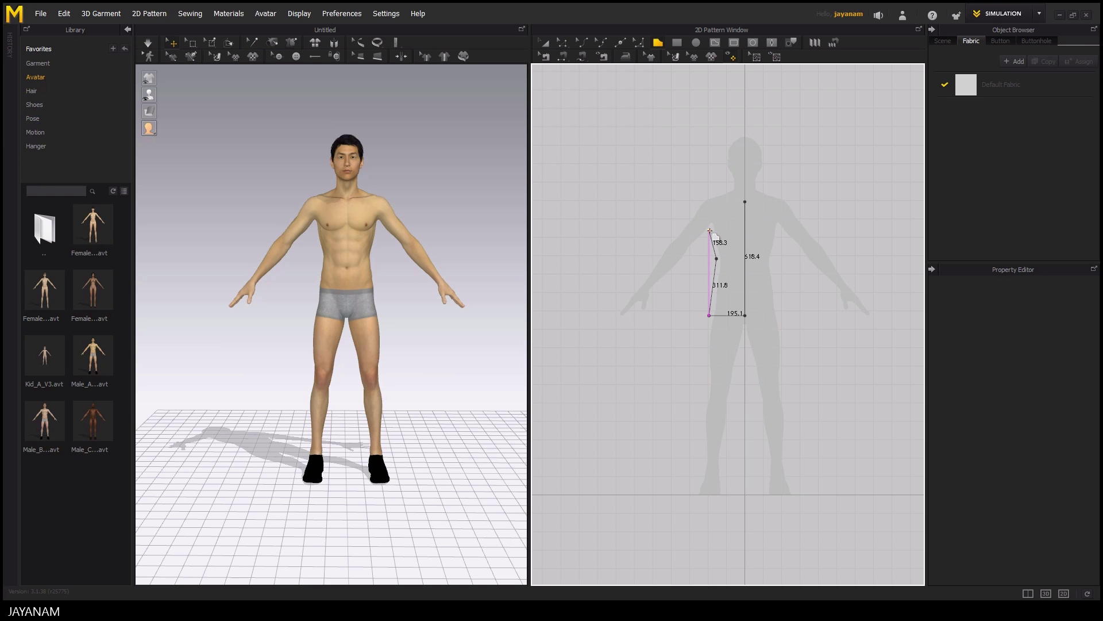
left_click(710, 231)
left_click(709, 194)
left_click(727, 188)
left_click(745, 202)
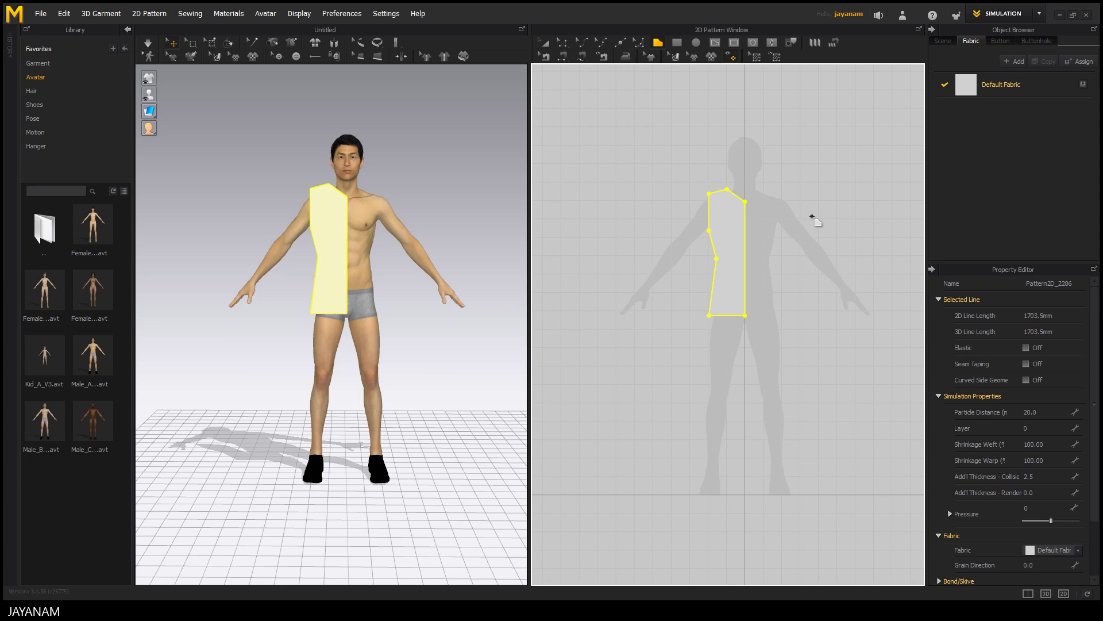
- Unfold the half panel along its centre edge, then drag the neck centre point down into a V
left_click(564, 45)
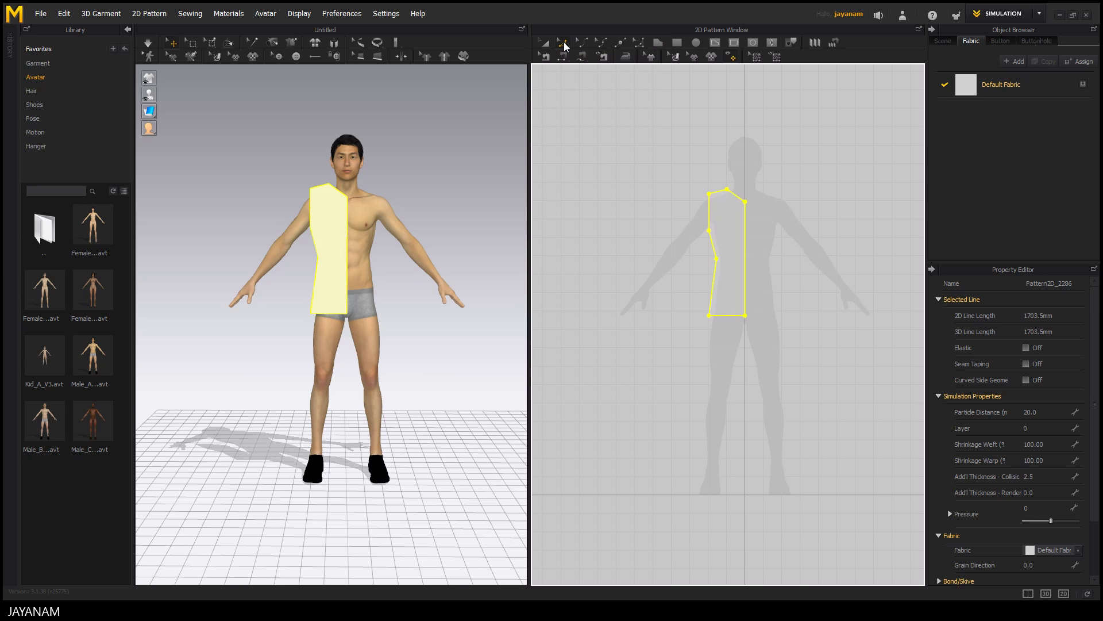
left_click(713, 268)
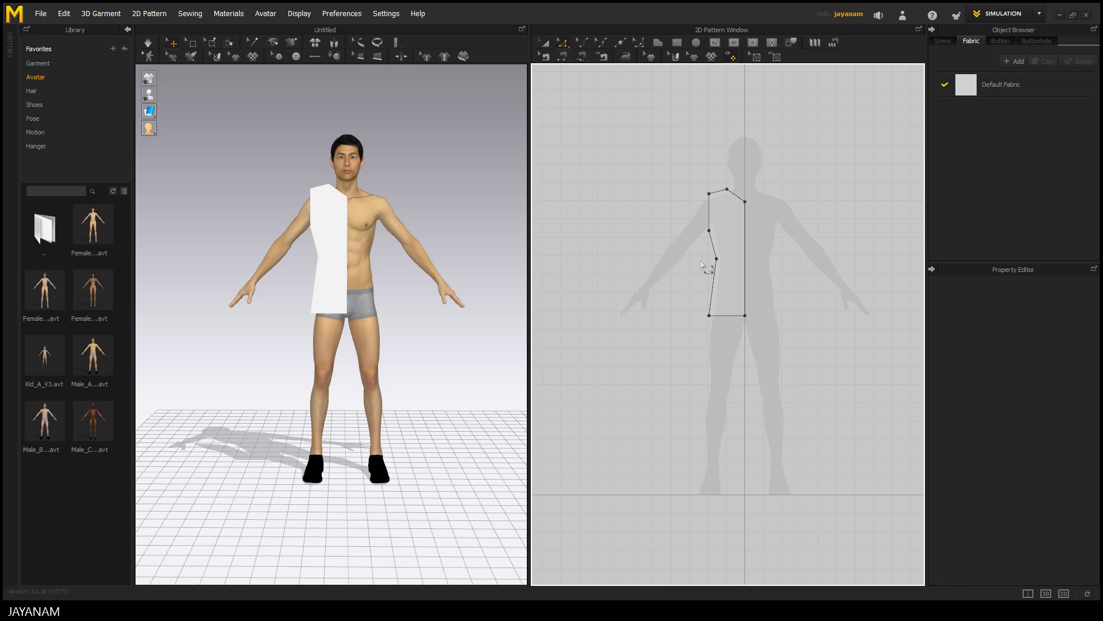
left_click(716, 262)
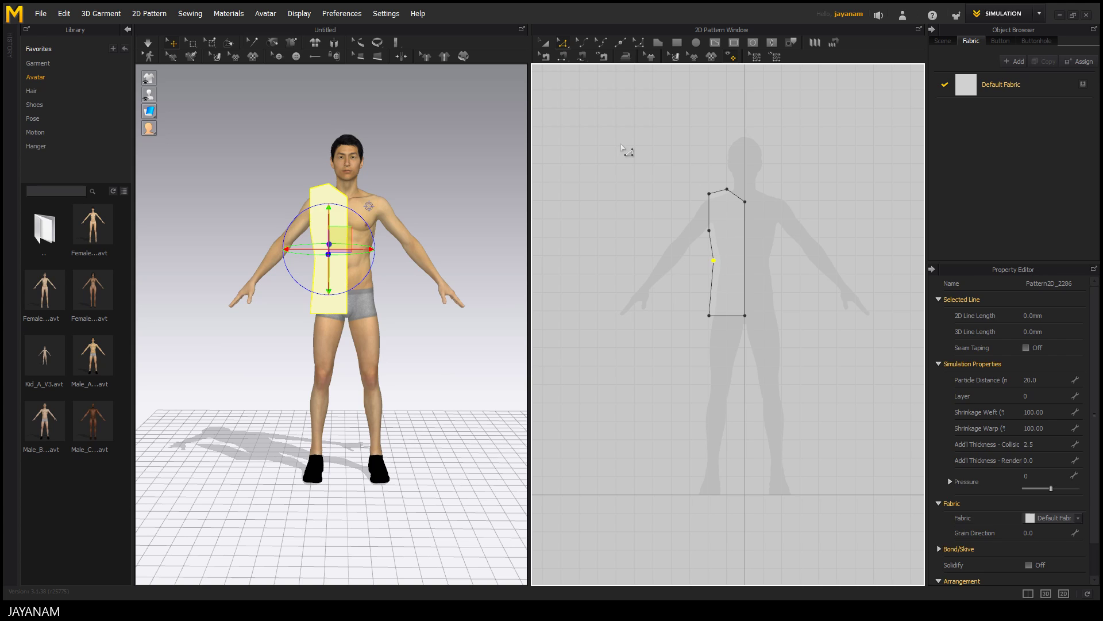
left_click(844, 280)
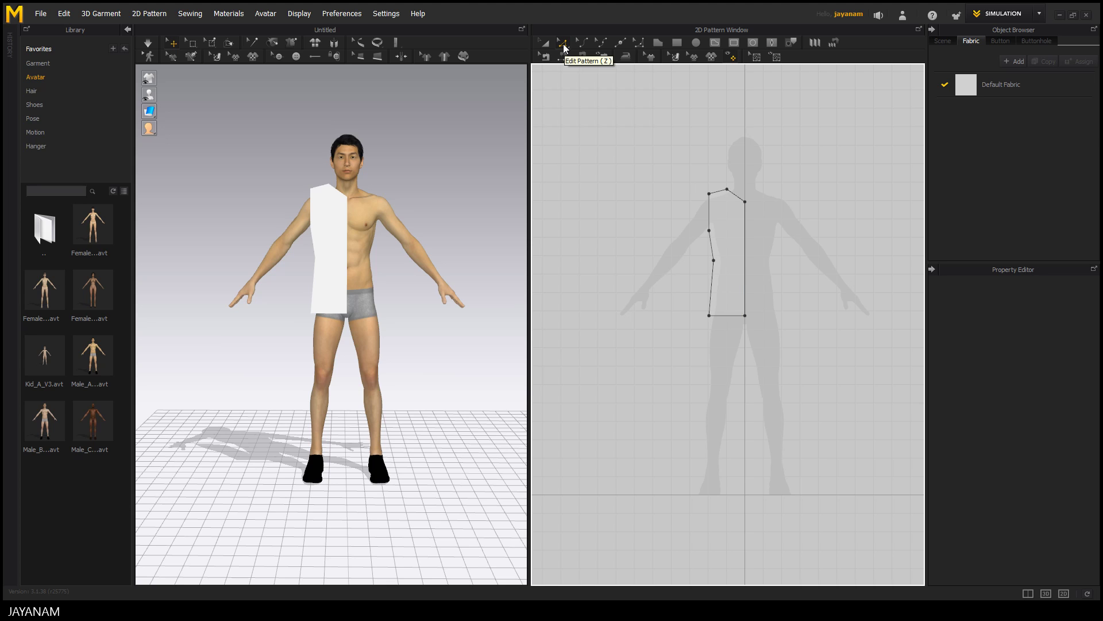
right_click(747, 260)
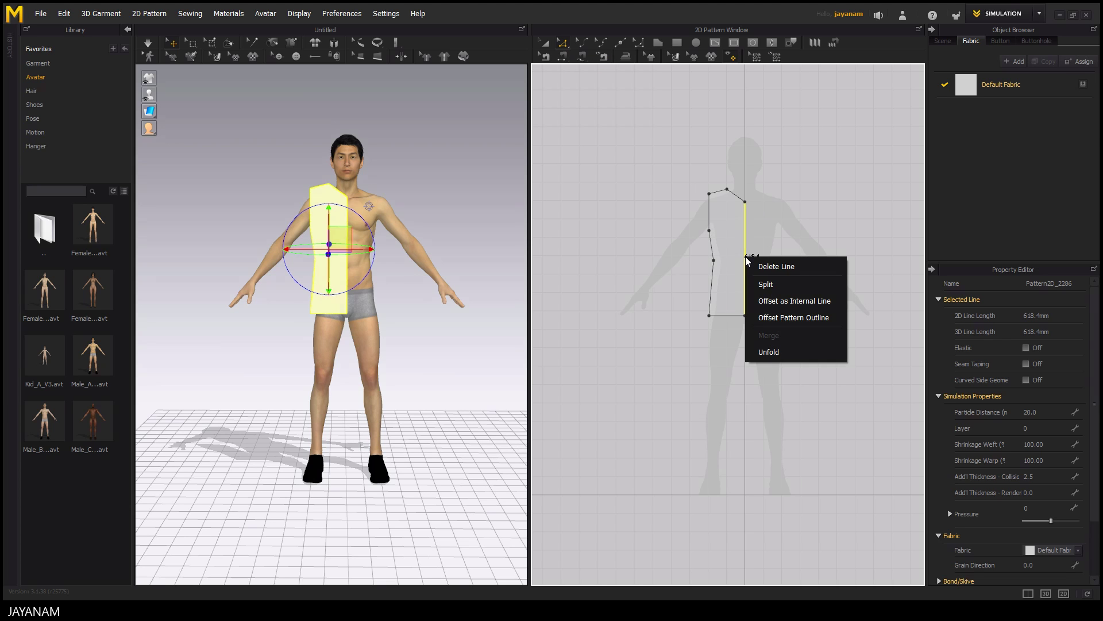
left_click(789, 357)
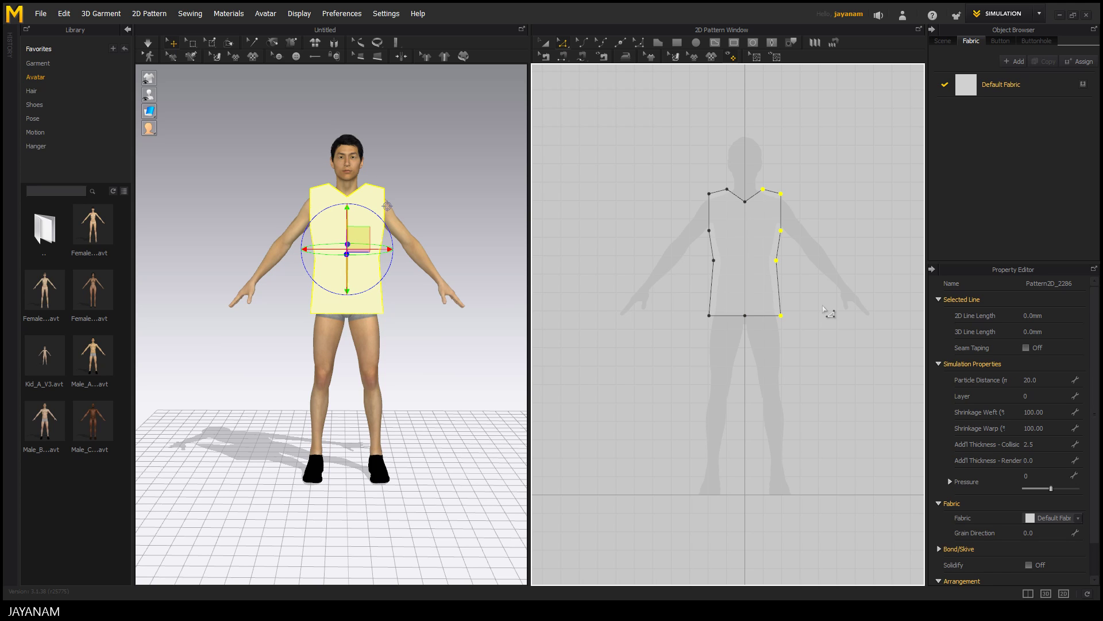
left_click_drag(745, 202, 745, 209)
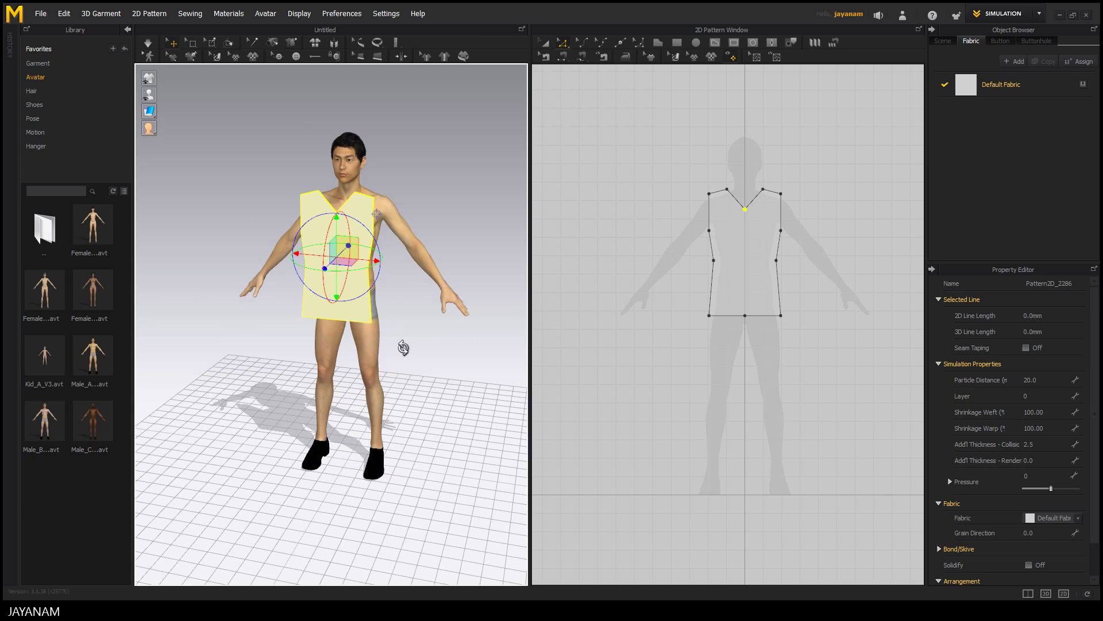
- Select the whole front pattern piece and copy it via the Edit menu
left_click(546, 45)
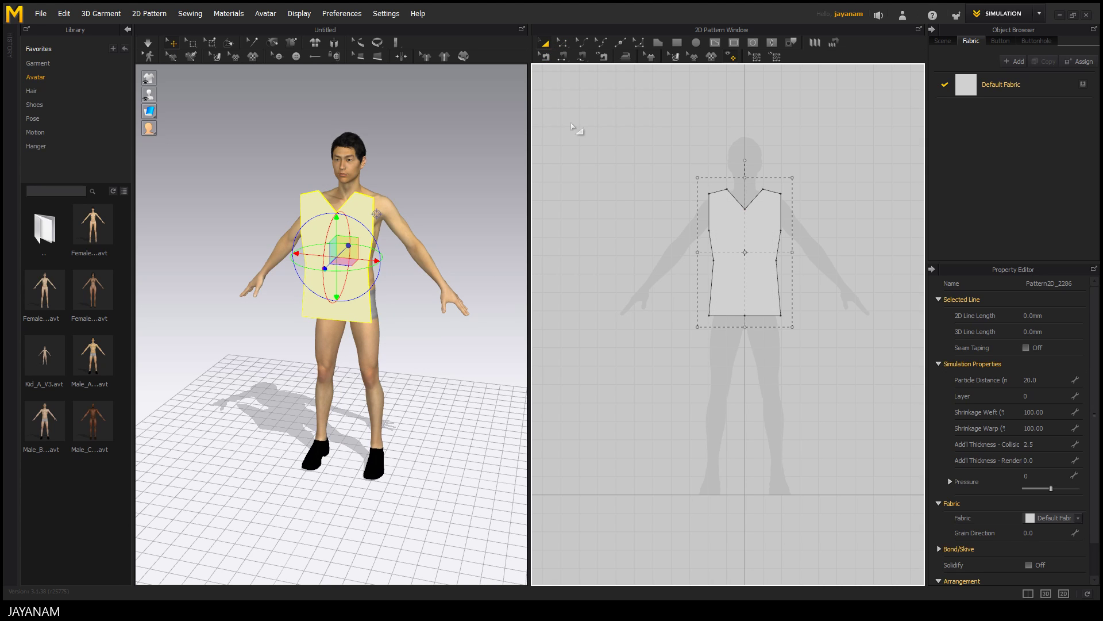
left_click(765, 230)
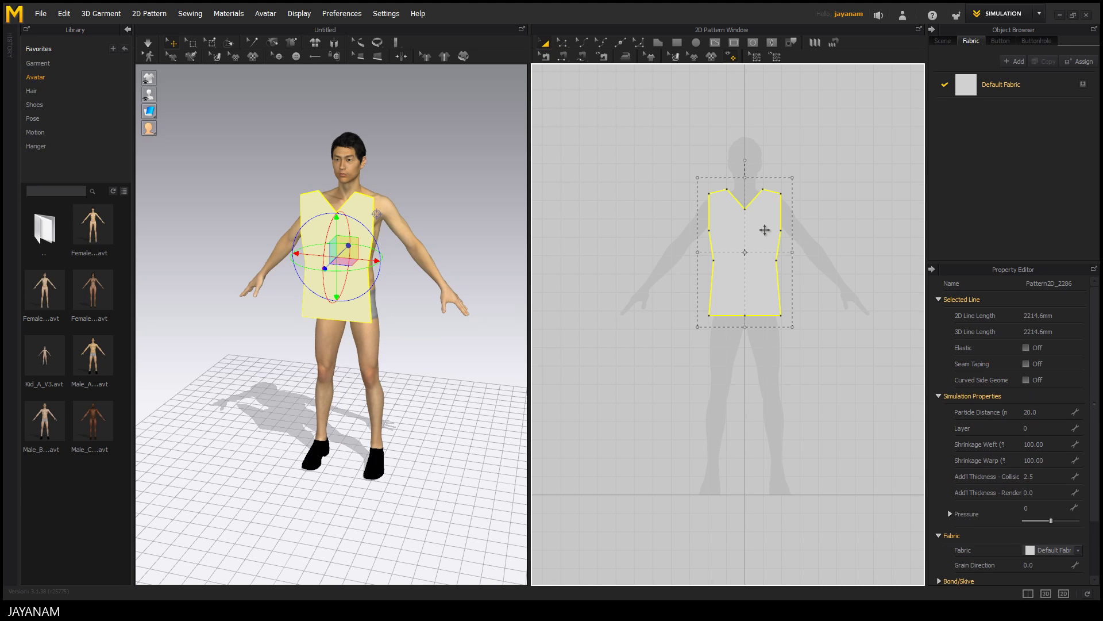
left_click(64, 13)
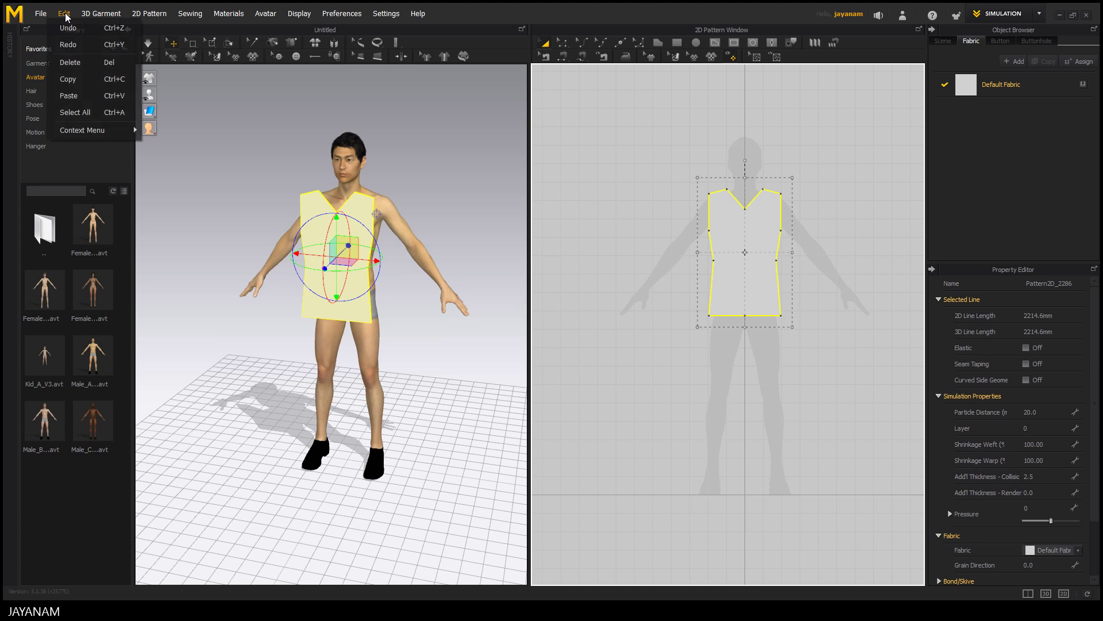
left_click(69, 79)
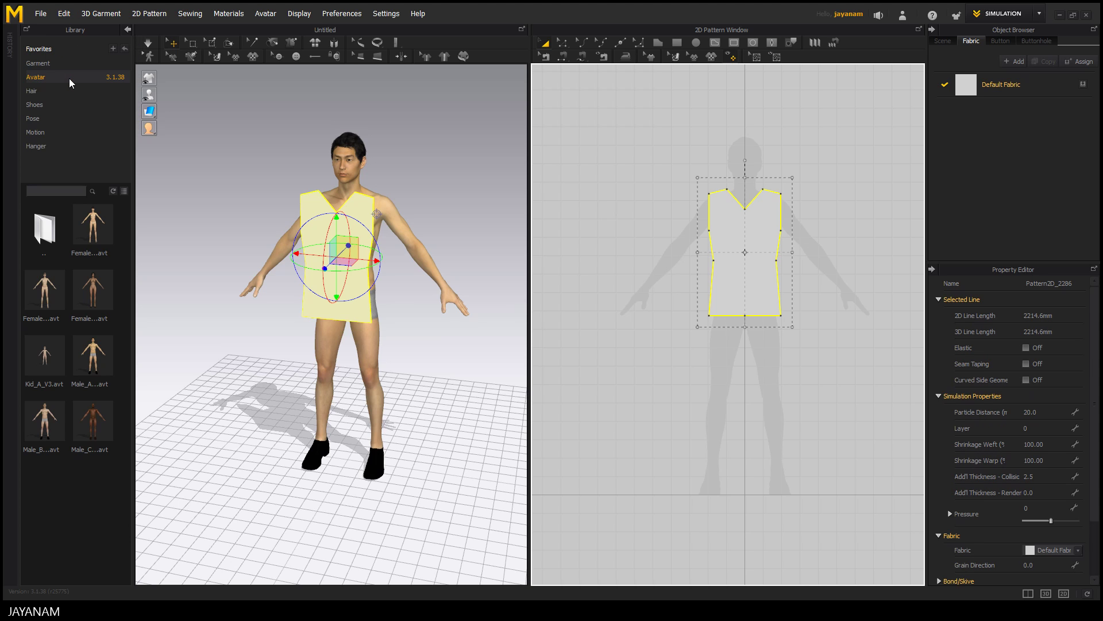
- Paste the copied panel beside the front piece and orbit the 3D view
left_click(822, 268)
left_click(64, 15)
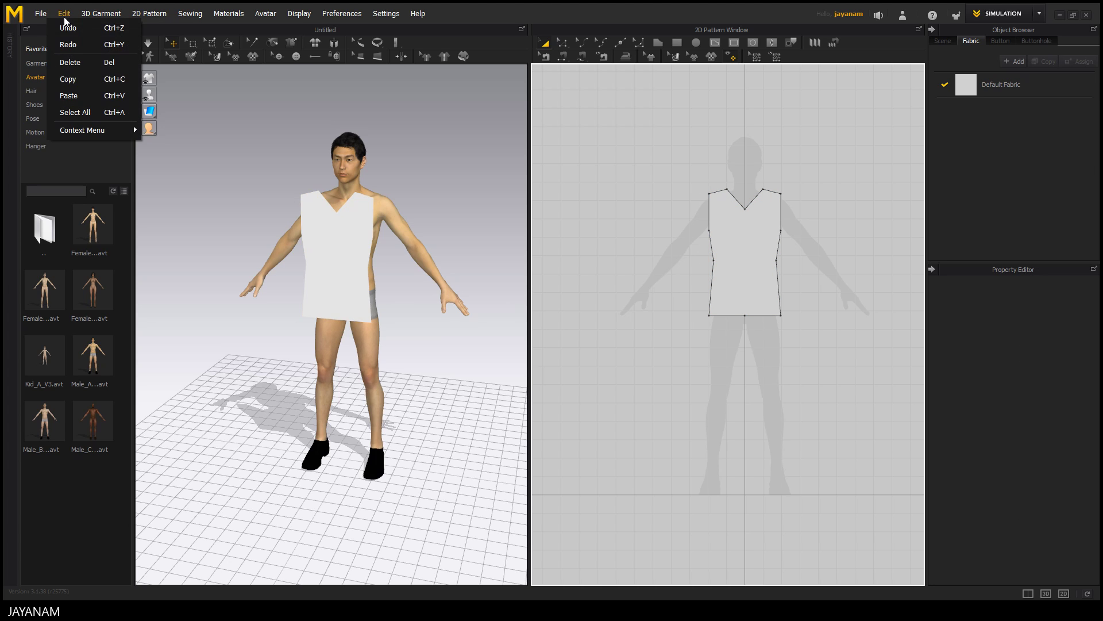
left_click(81, 95)
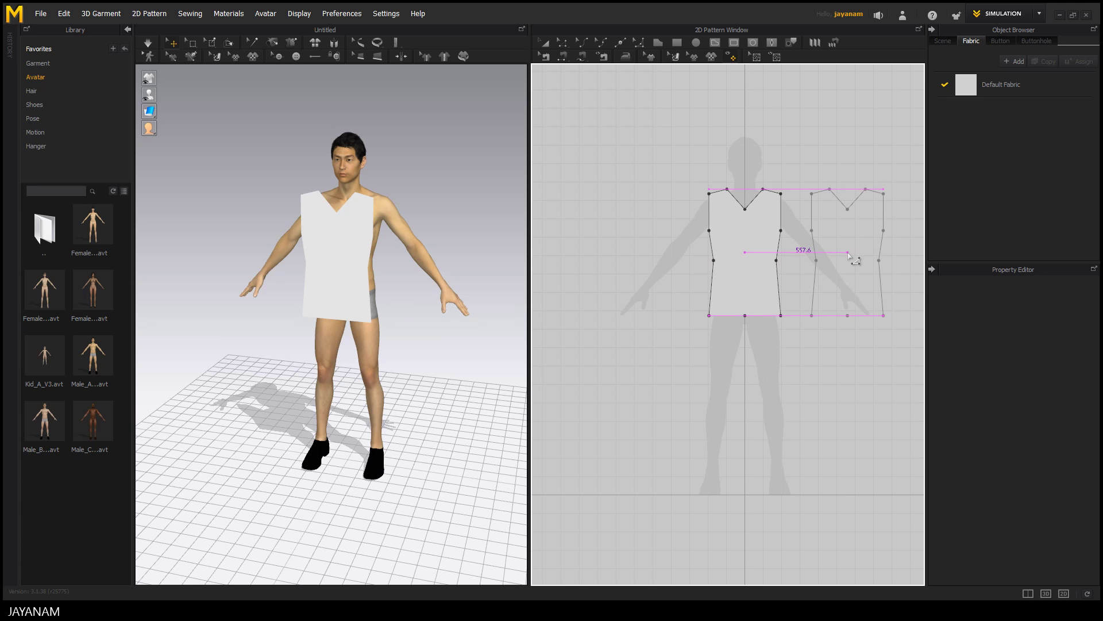
left_click(849, 253)
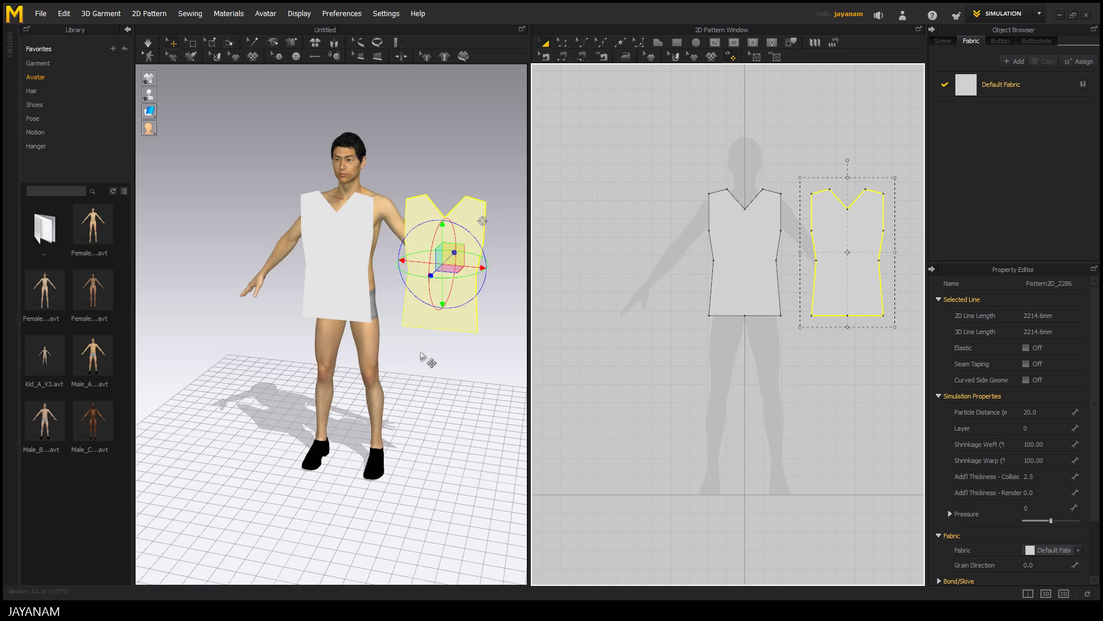
scroll(425, 359, "up", 1)
scroll(425, 358, "down", 2)
right_click_drag(458, 348, 850, 208)
- Delete the copied panel's V-neck point and bend its top edge into a slight curve
left_click(562, 42)
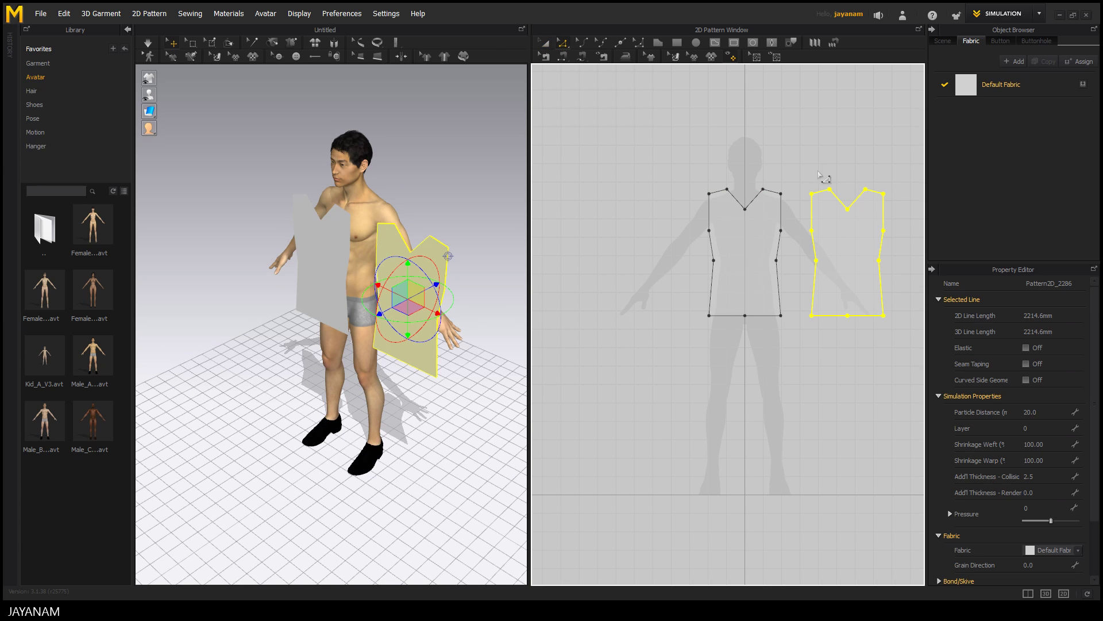
left_click(848, 209)
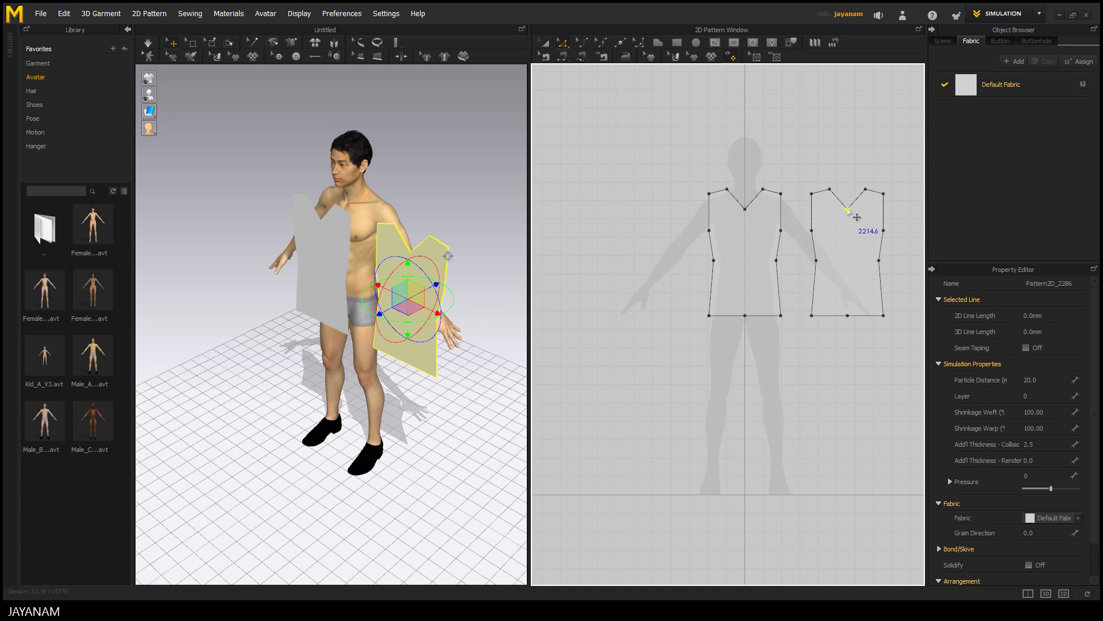
right_click(848, 209)
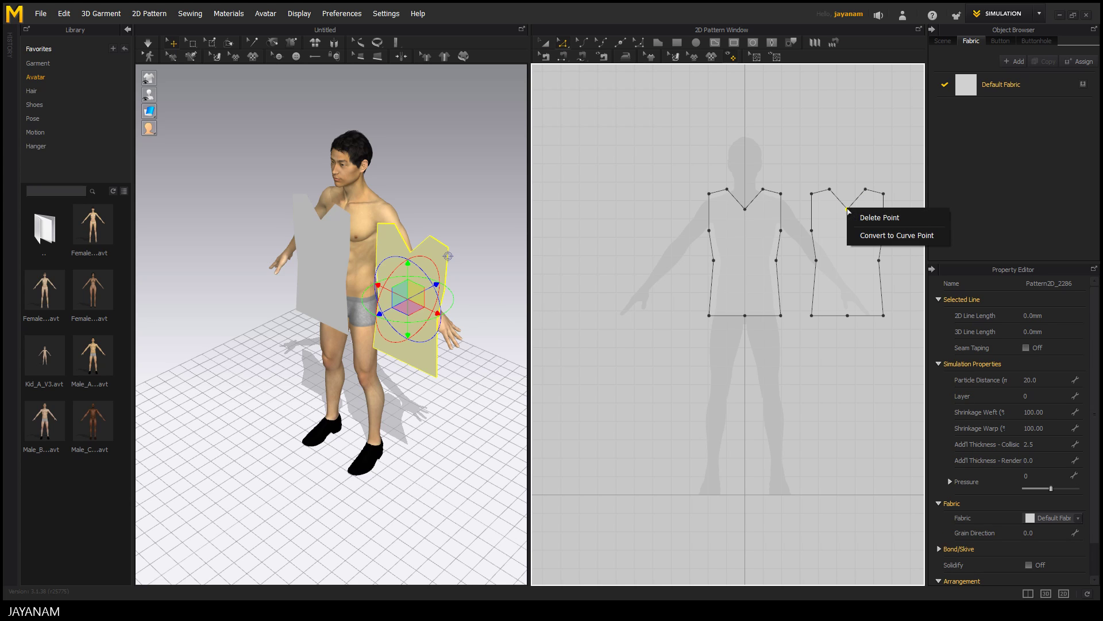
left_click(860, 220)
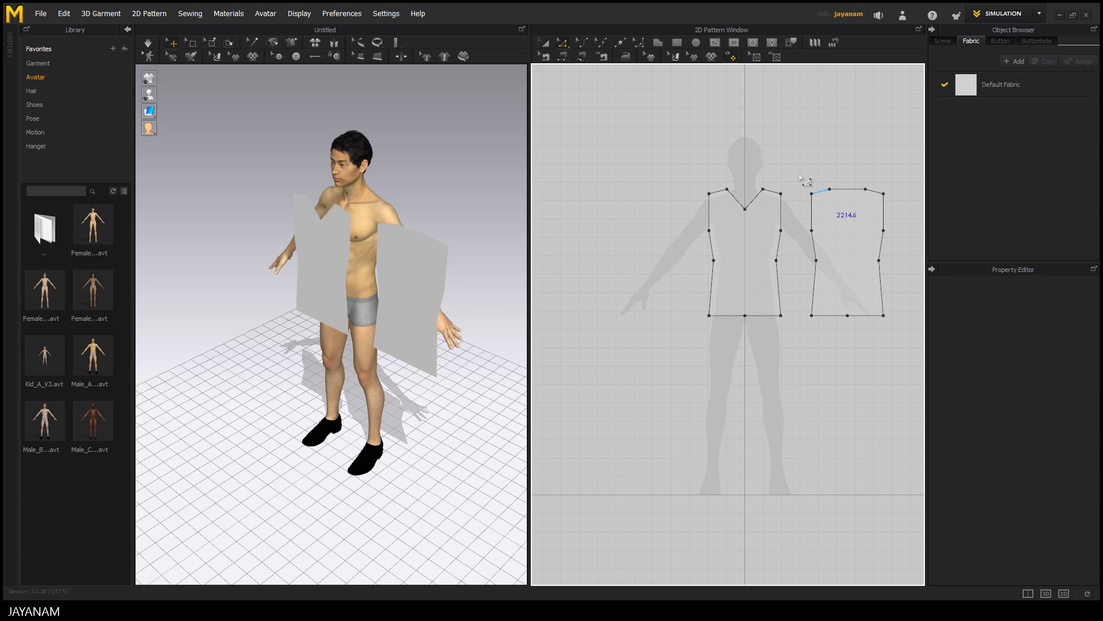
left_click(582, 45)
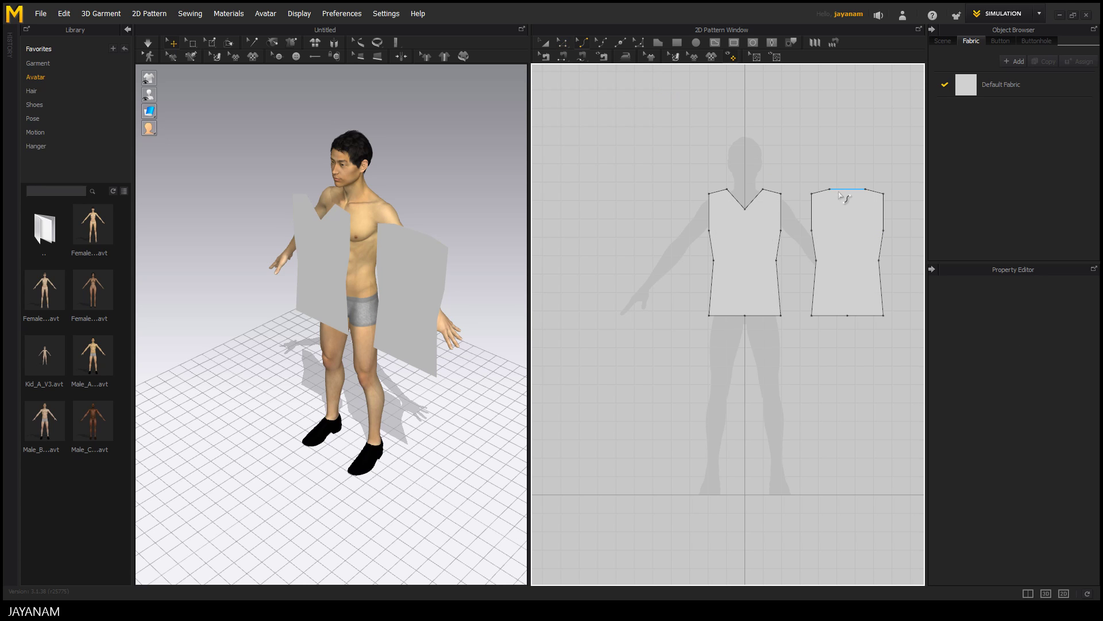
left_click_drag(851, 193, 851, 200)
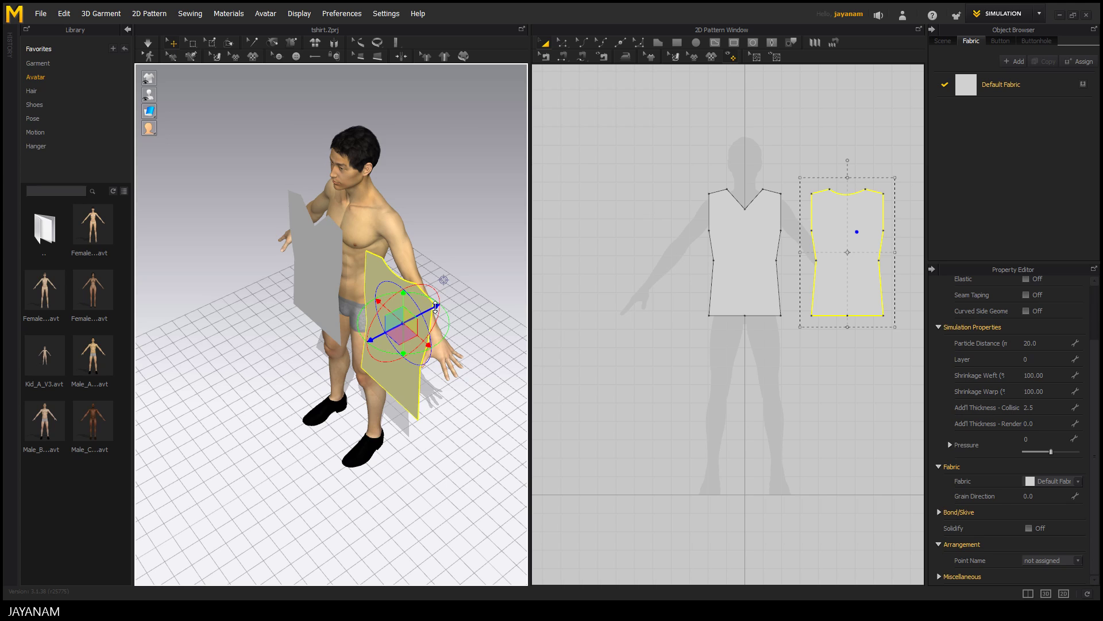
- Move the back panel behind the avatar's back and close to the torso, checking from several angles
left_click_drag(442, 321, 519, 278)
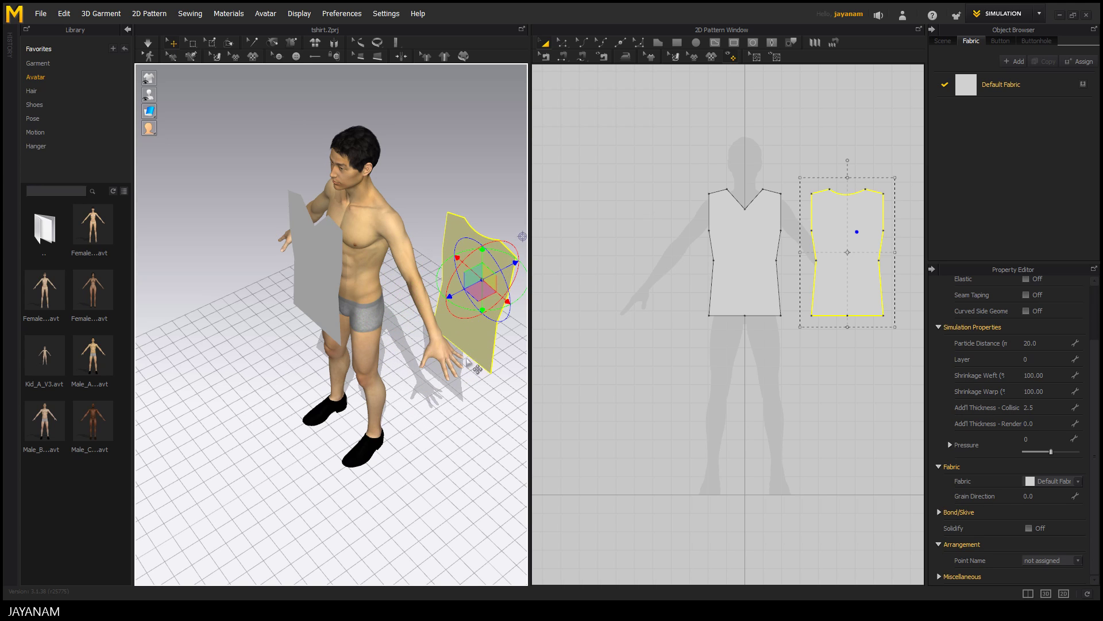
right_click_drag(443, 375, 282, 333)
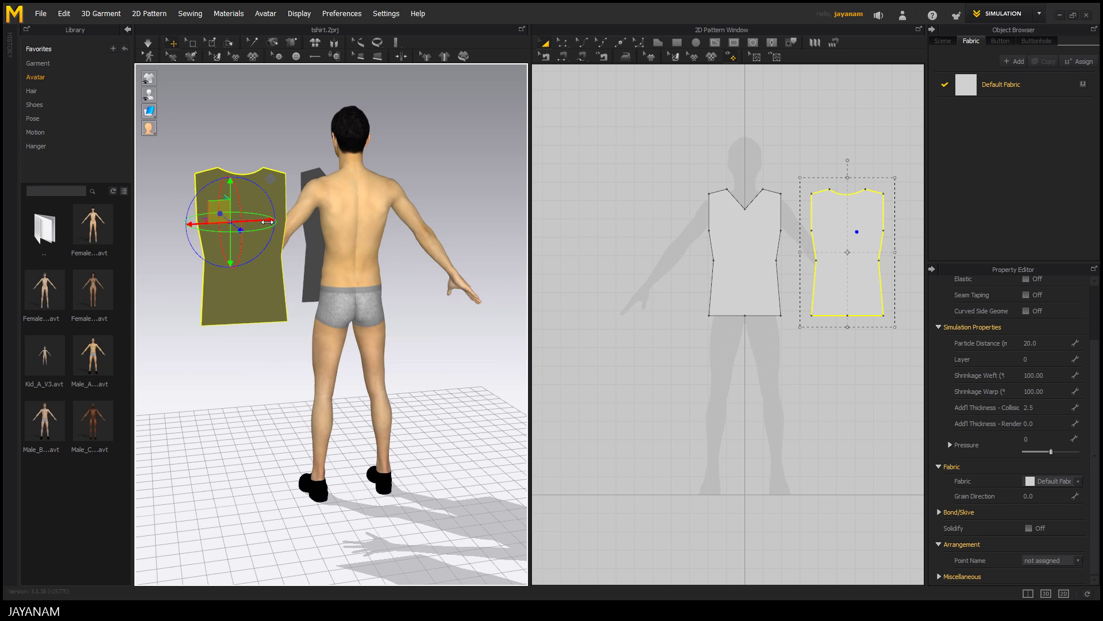
left_click_drag(263, 220, 384, 219)
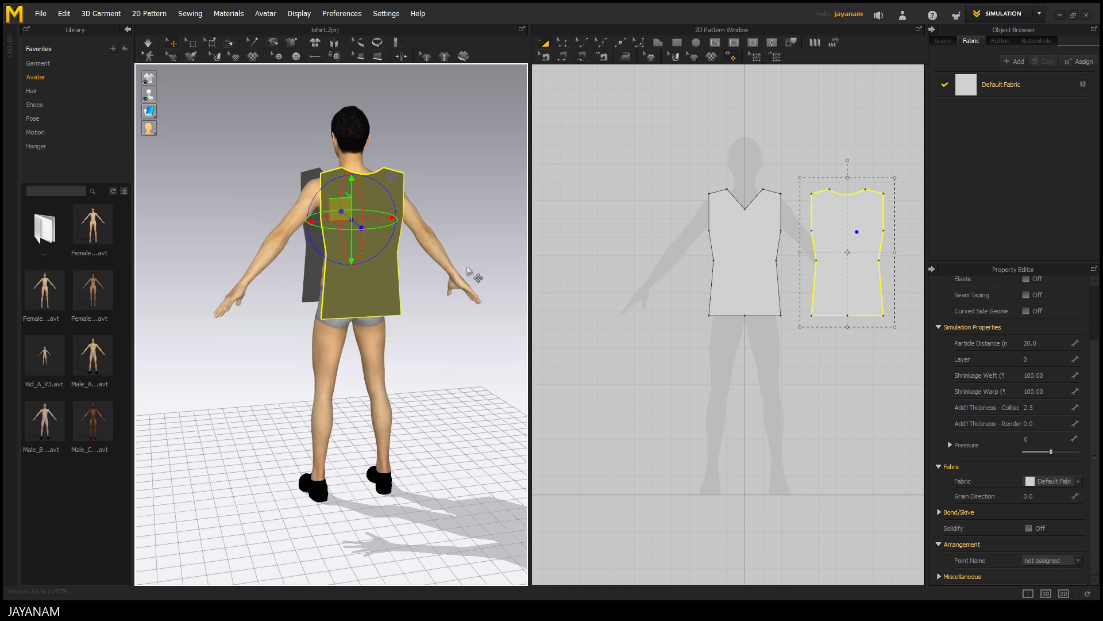
right_click_drag(448, 325, 492, 265)
left_click_drag(388, 252, 405, 252)
right_click_drag(385, 326, 460, 316)
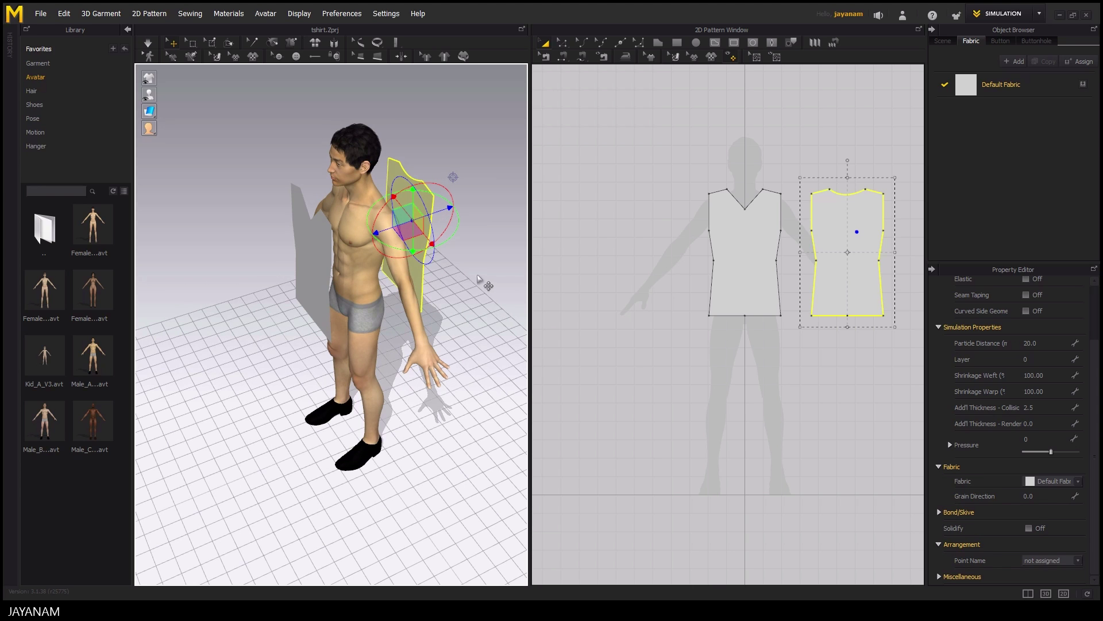
- Flip the back panel horizontally using Edit > Context Menu > 3D Garment > Flip Horizontally
left_click(64, 13)
mouse_move(91, 129)
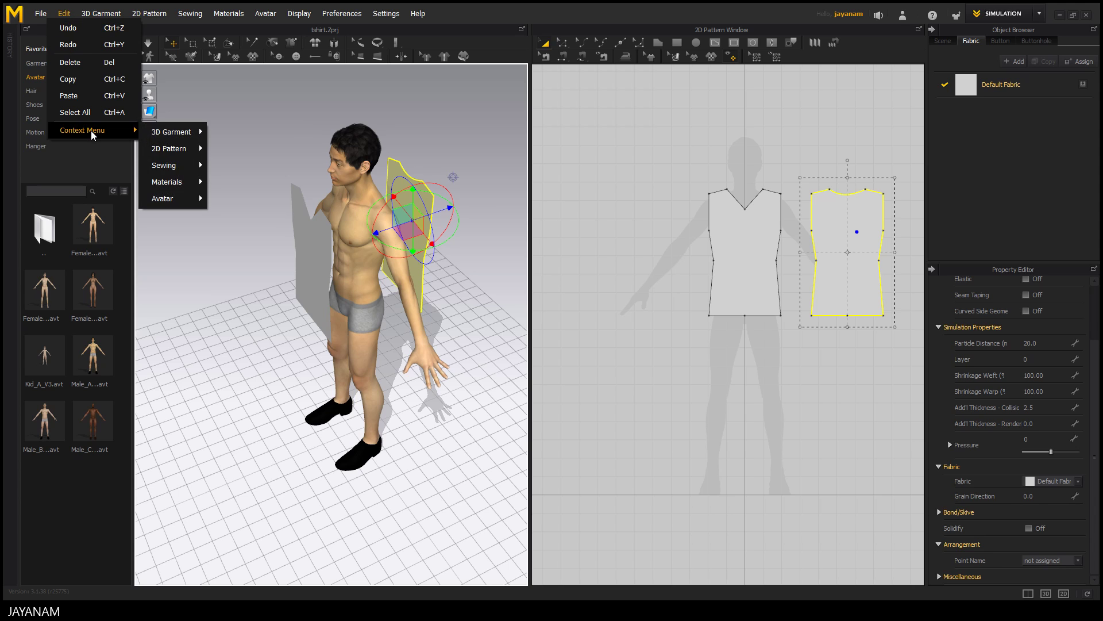
mouse_move(160, 133)
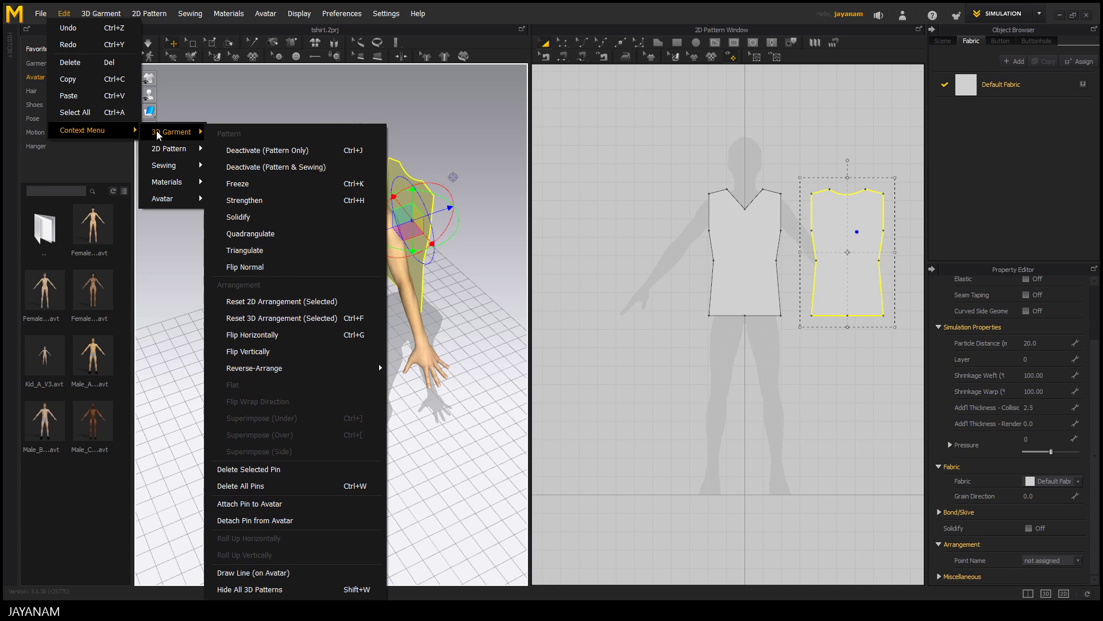
left_click(359, 339)
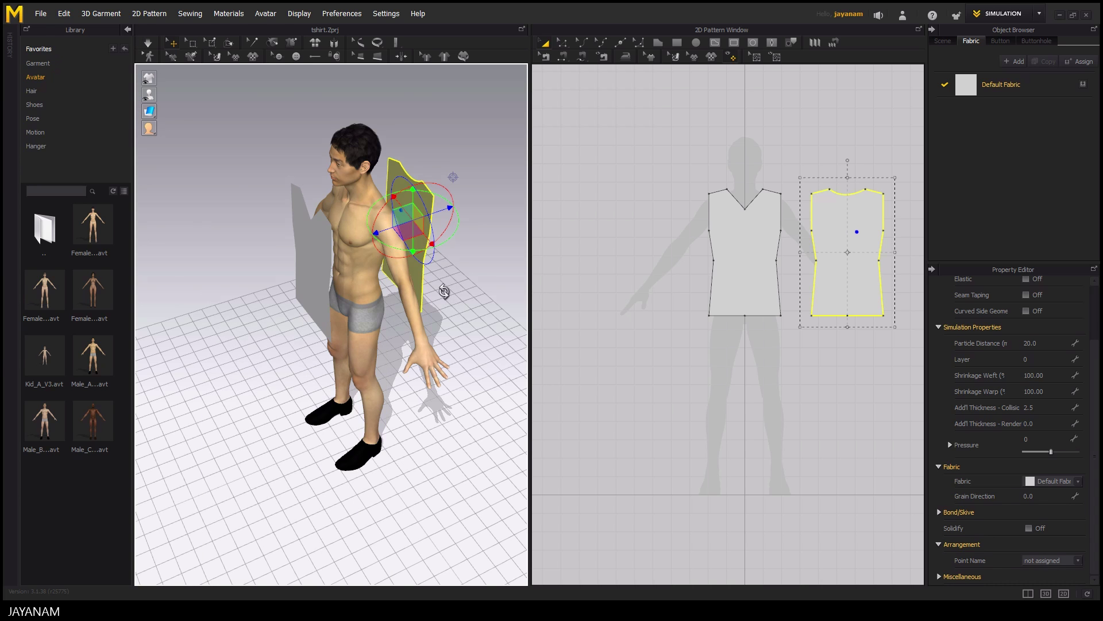
left_click(381, 361)
right_click_drag(450, 389, 592, 387)
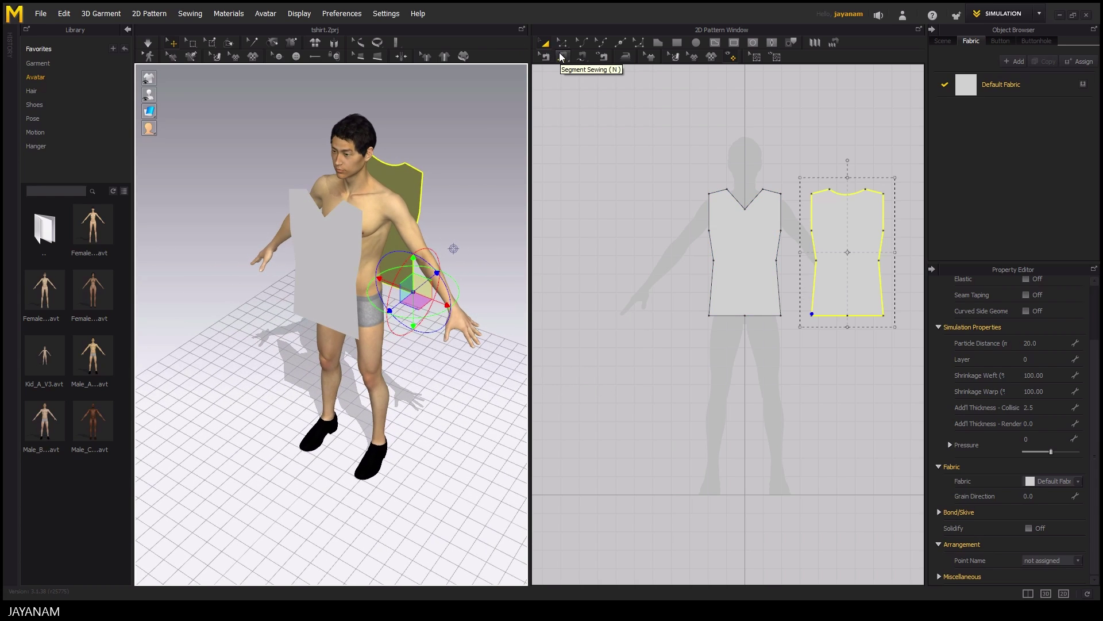
- Sew the front panel's upper and lower right side edges to the back panel's side edges
left_click(779, 245)
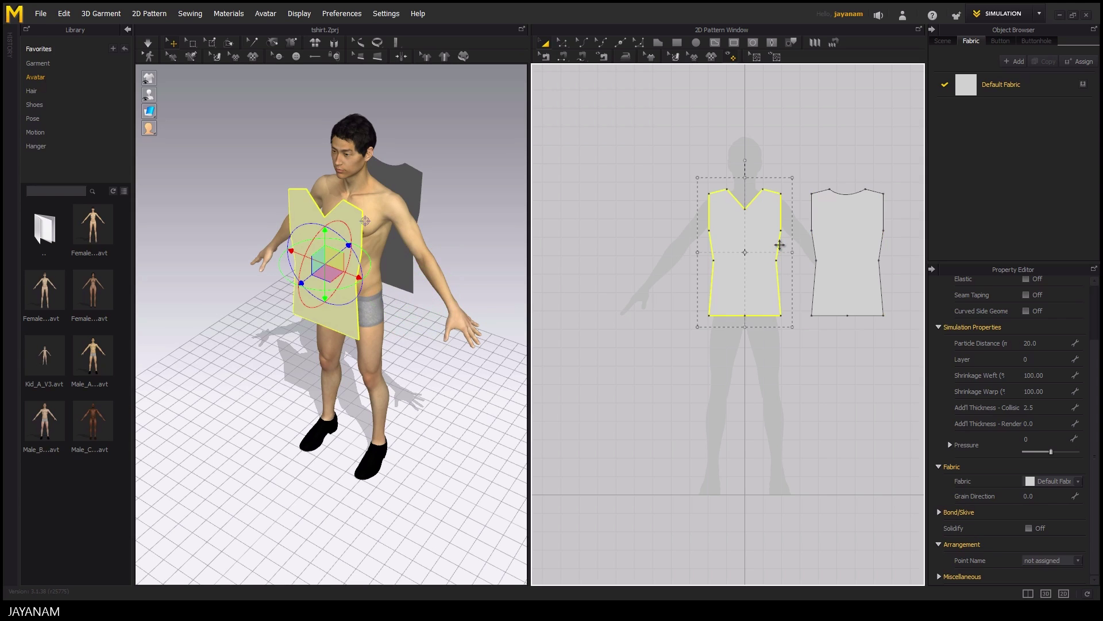
left_click(565, 57)
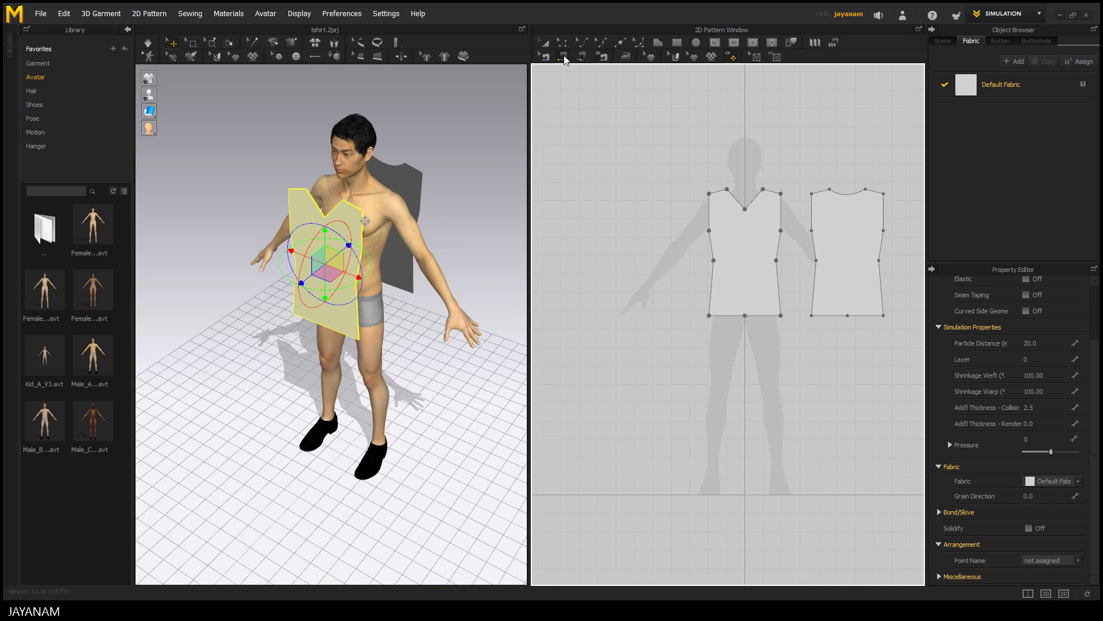
left_click(782, 236)
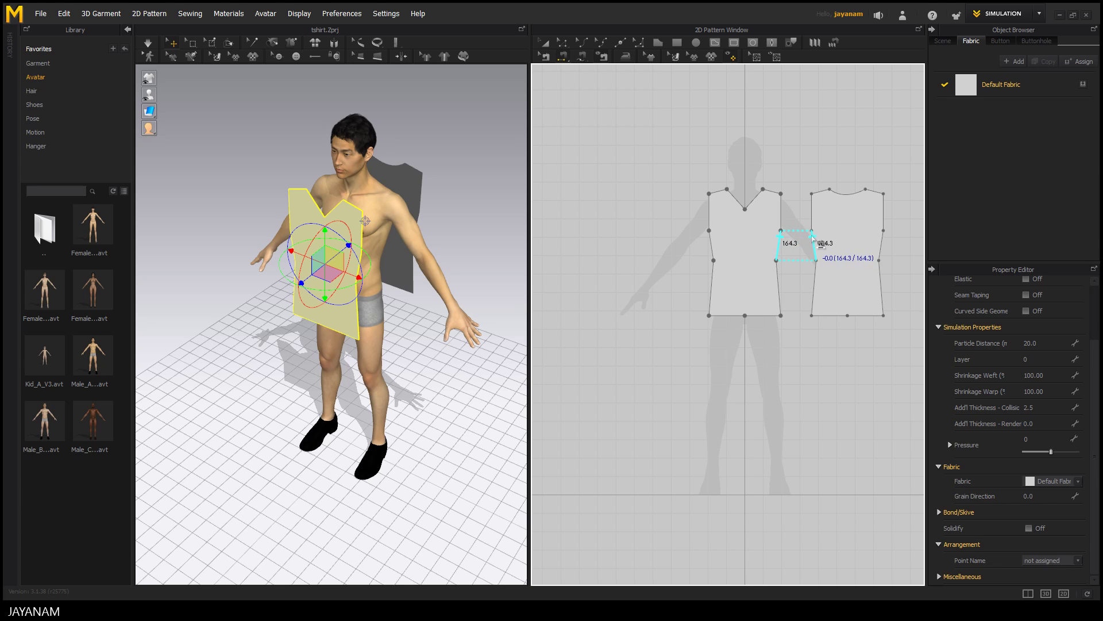
left_click(812, 234)
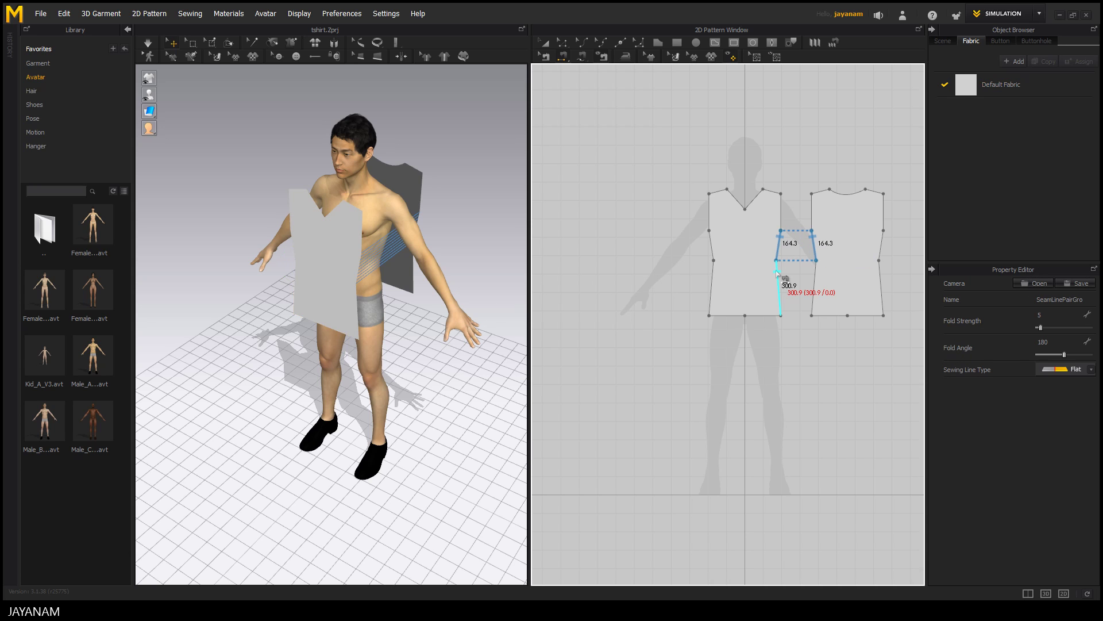
left_click(777, 273)
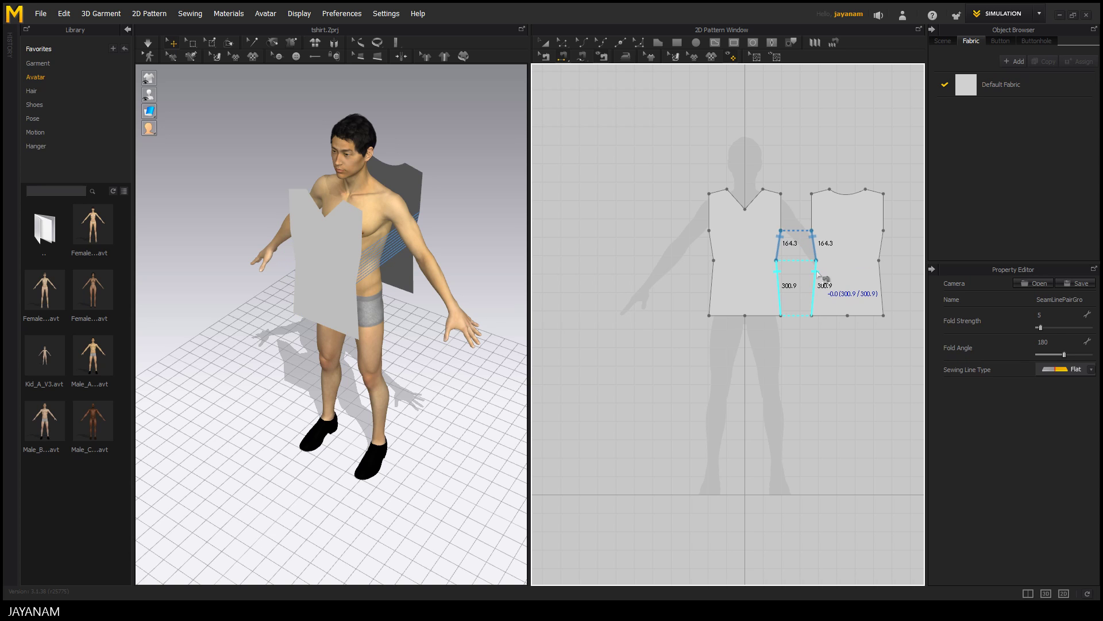
left_click(817, 276)
scroll(460, 293, "down", 4)
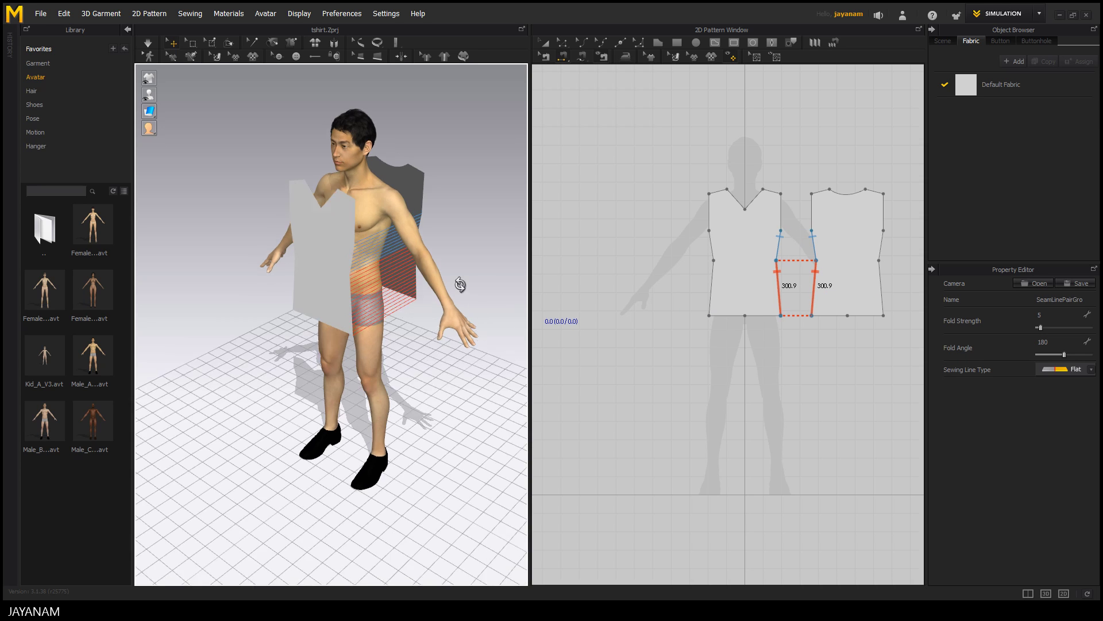
scroll(437, 309, "up", 5)
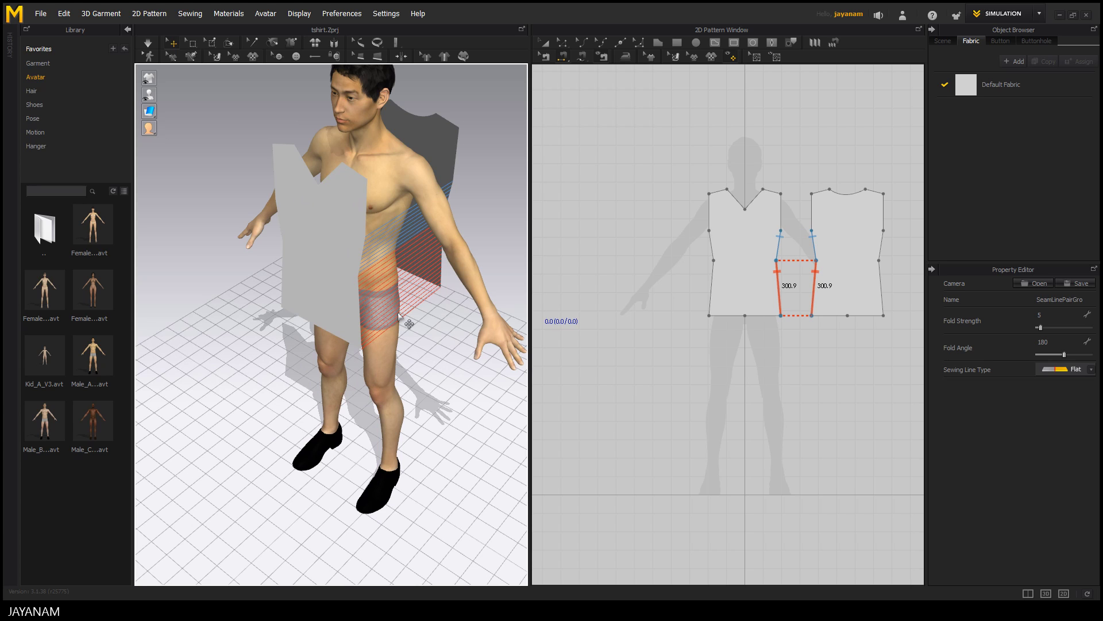
- Sew both shoulder seams and the remaining upper and lower side seams between front and back
left_click(771, 190)
left_click(820, 191)
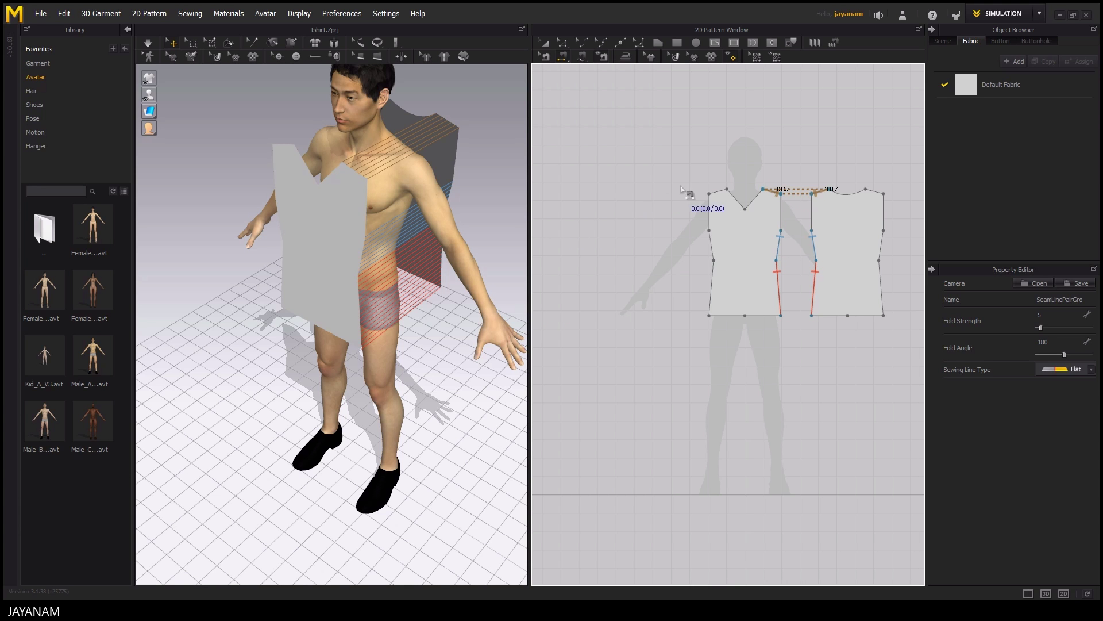
left_click(719, 191)
left_click(874, 191)
right_click_drag(356, 236, 448, 237)
left_click(713, 240)
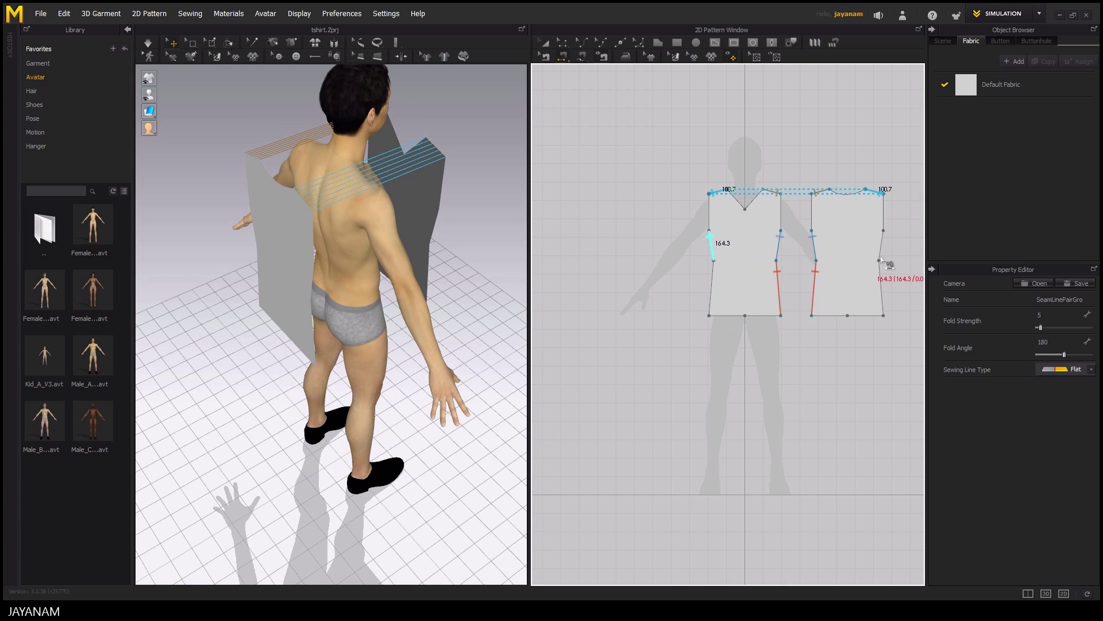
left_click(882, 247)
left_click(712, 290)
left_click(879, 271)
right_click_drag(367, 239, 139, 245)
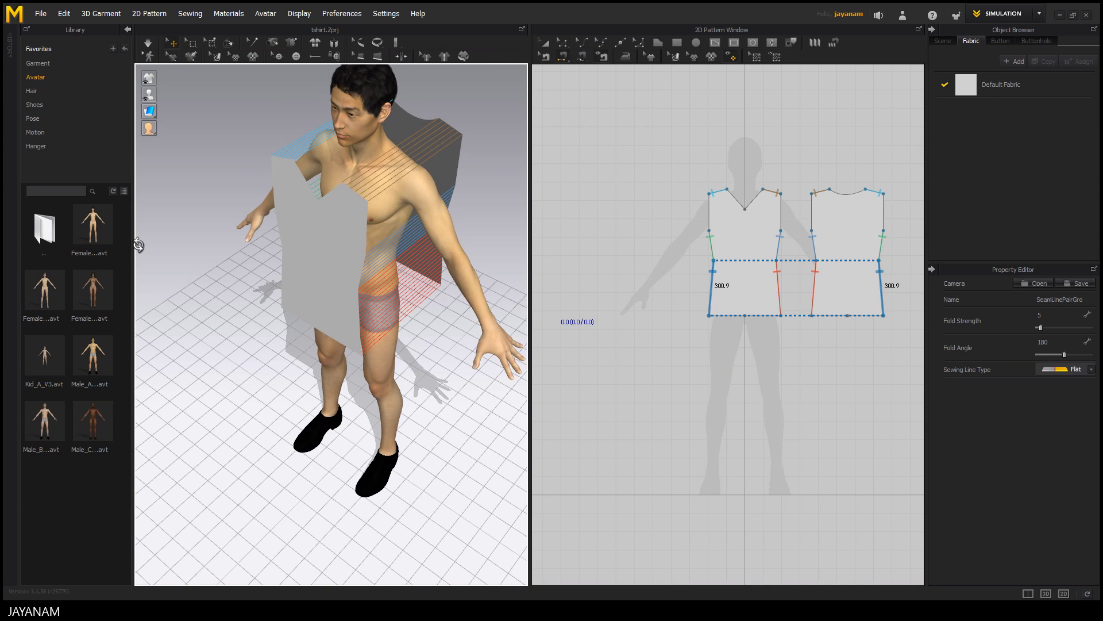
- Simulate the shirt onto the Male_A avatar and pull both rumpled shoulders smooth
left_click(148, 43)
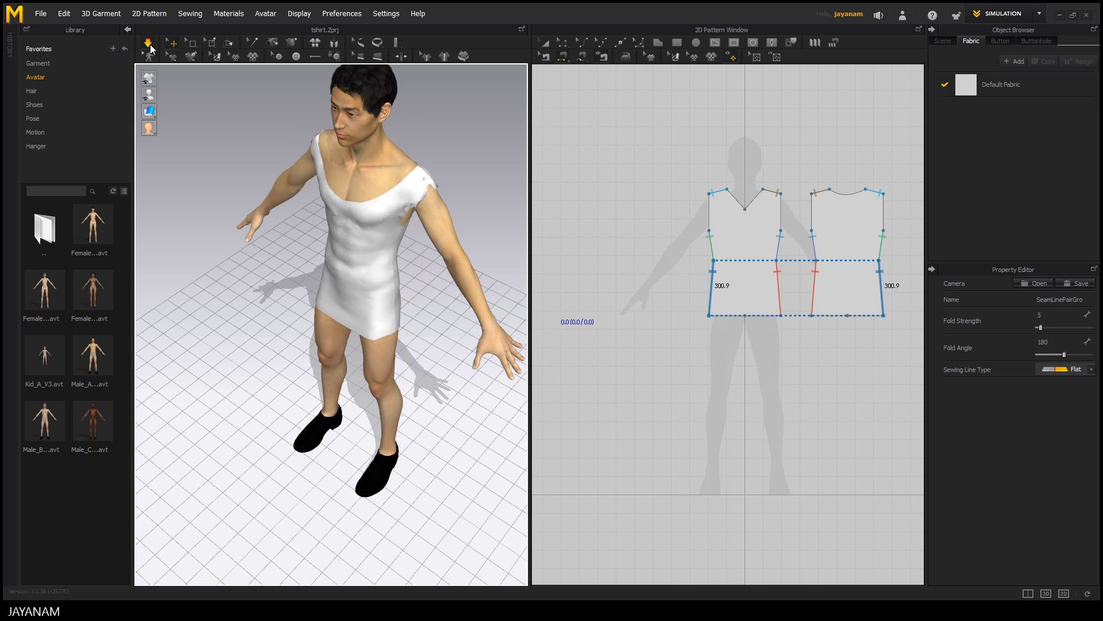
right_click_drag(222, 278, 284, 269)
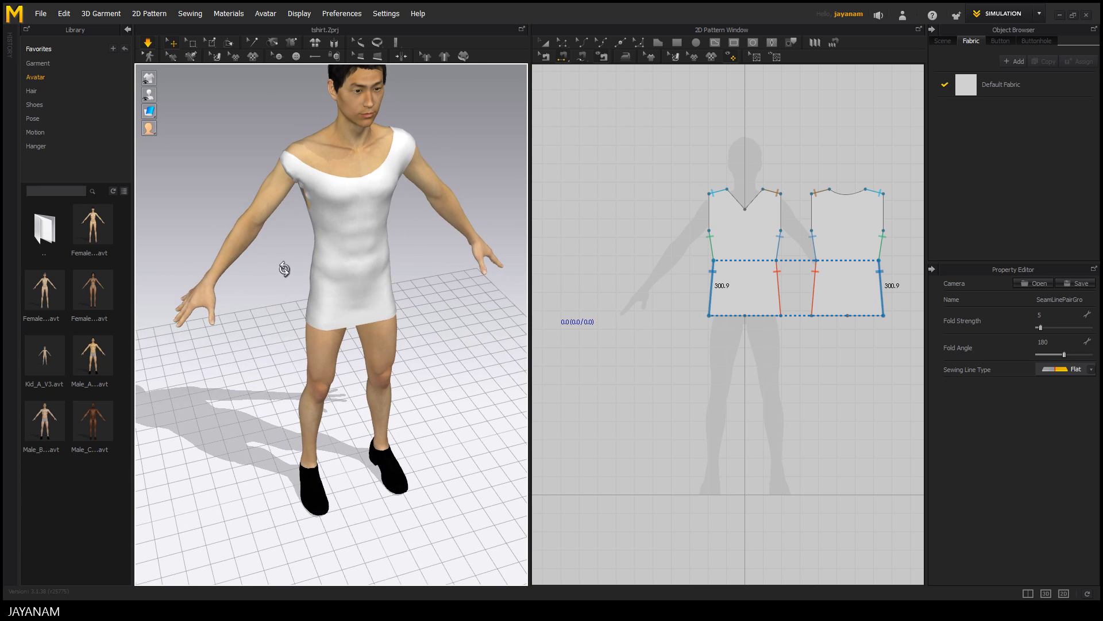
left_click(291, 164)
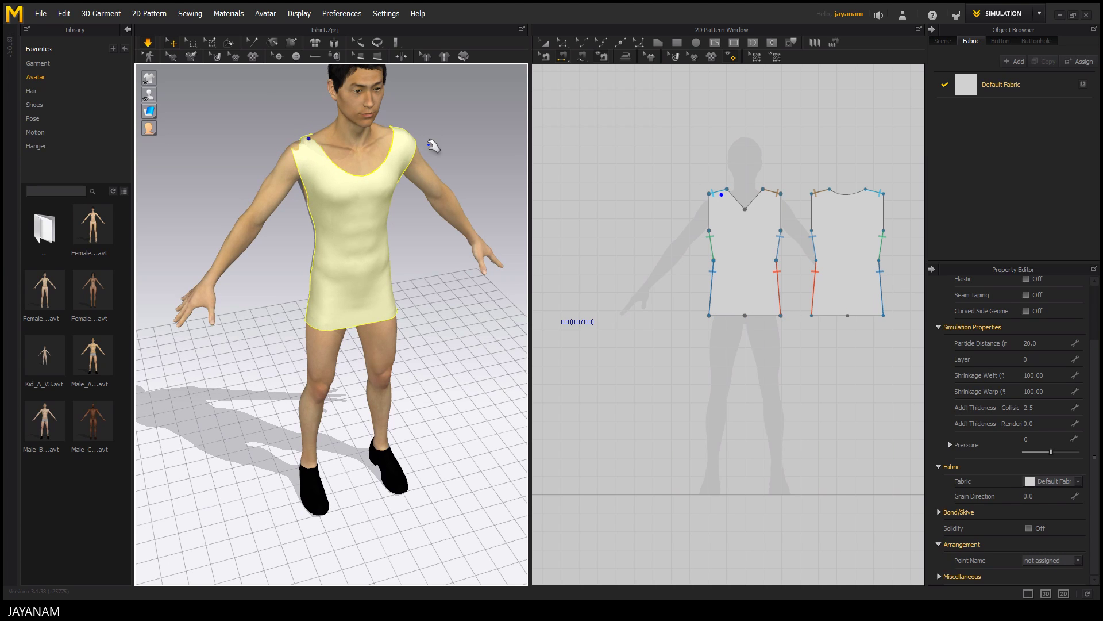
left_click_drag(313, 138, 326, 109)
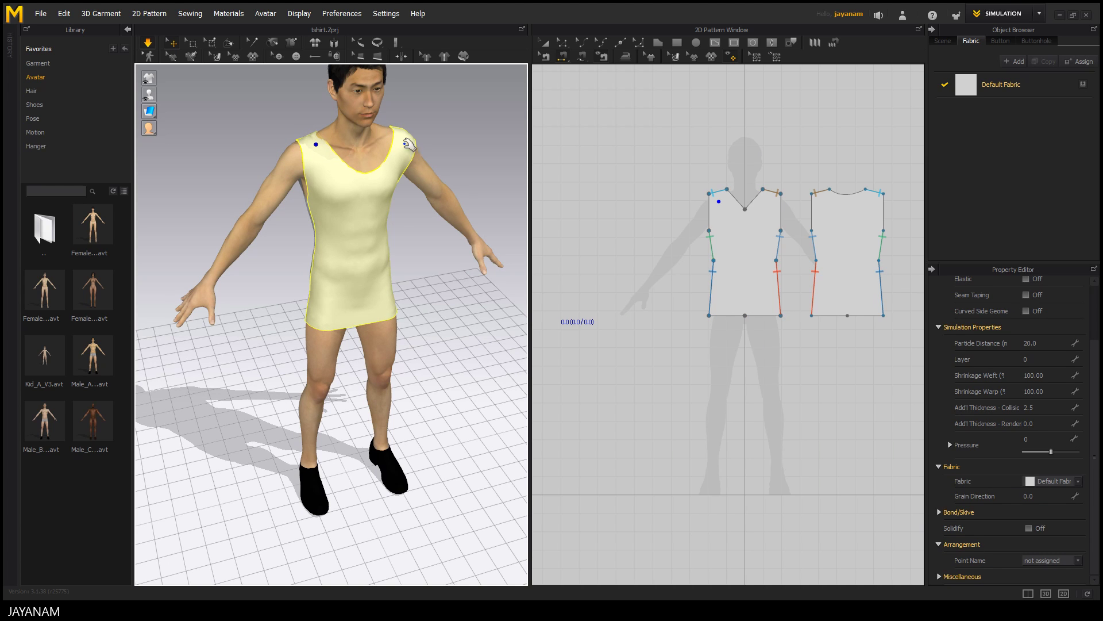
left_click_drag(407, 143, 387, 137)
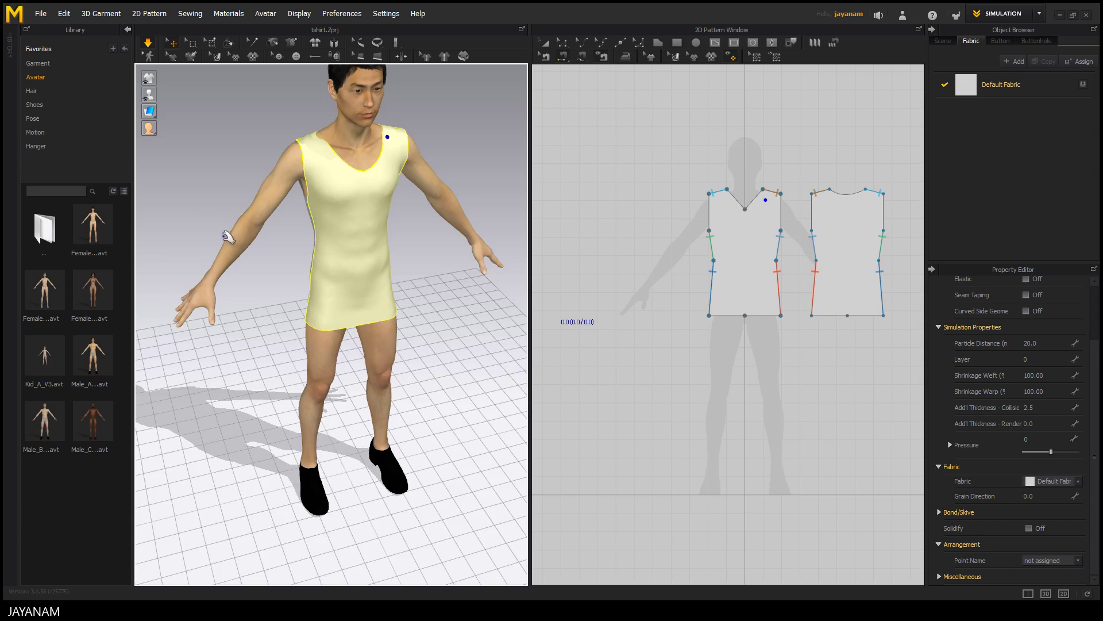
mouse_move(228, 237)
right_mouse_down()
mouse_move(170, 244)
mouse_move(247, 232)
right_mouse_up()
left_click_drag(325, 158, 327, 127)
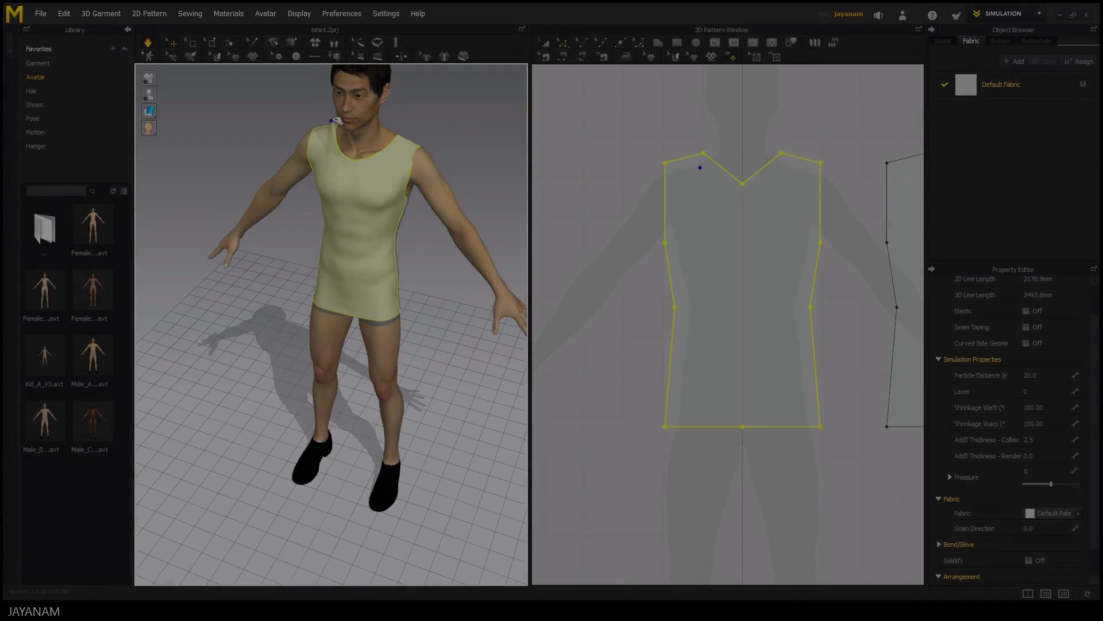
- Select the four front and back hem edges and raise them to shorten the shirt
right_click_drag(336, 121, 473, 123)
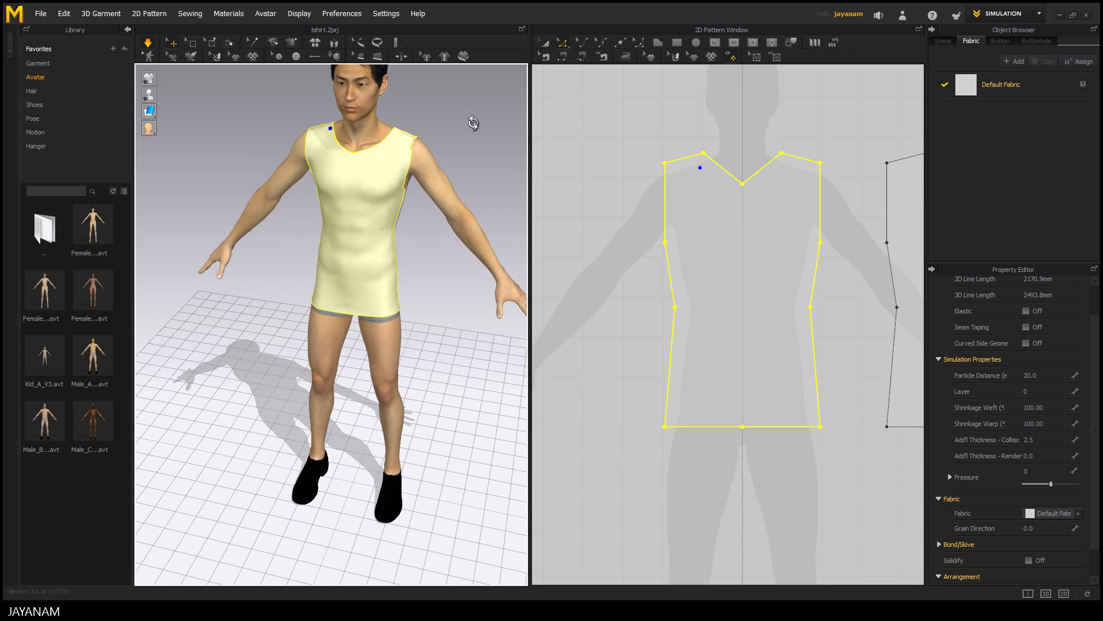
scroll(735, 492, "up", 3)
scroll(784, 483, "down", 4)
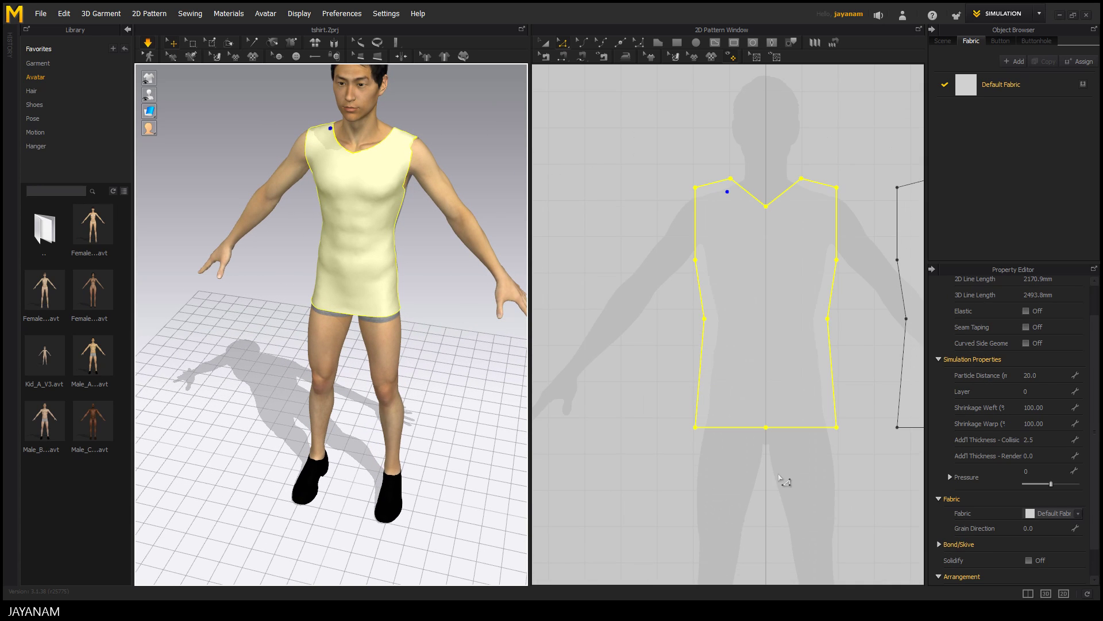
right_click(787, 473)
scroll(833, 468, "up", 3)
scroll(741, 461, "down", 3)
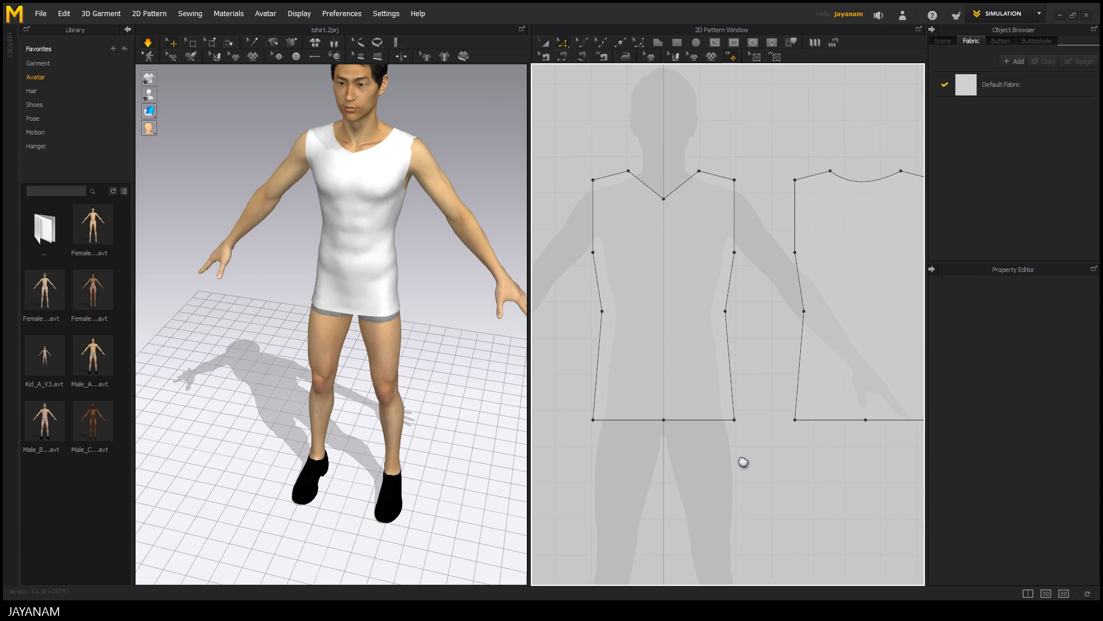
left_click(667, 423)
left_click(671, 424, "shift")
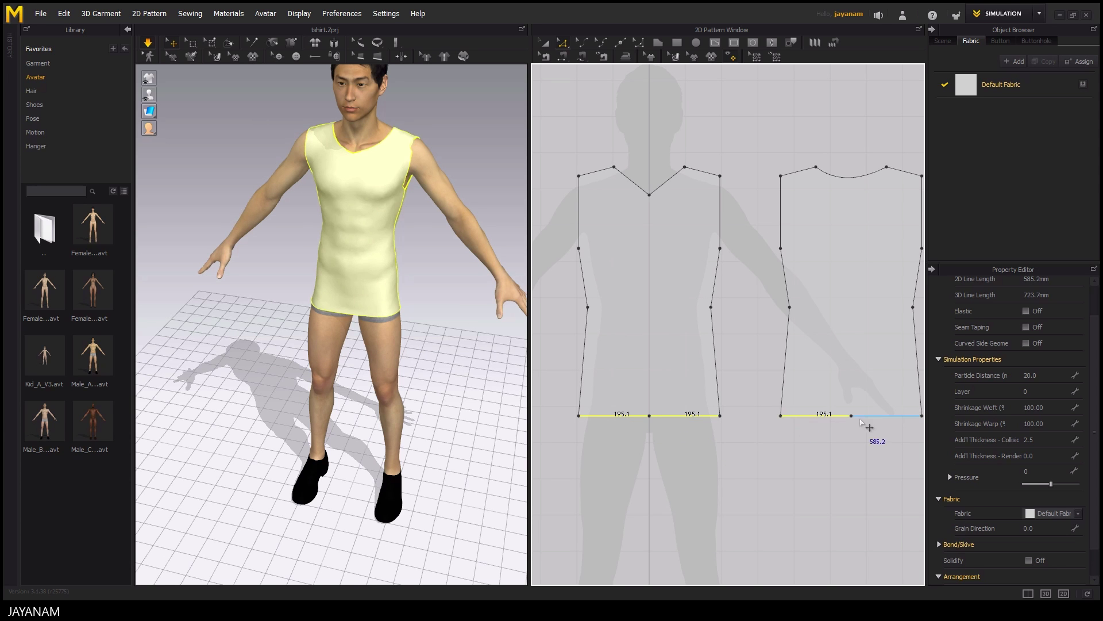
left_click(867, 431, "shift")
left_click(826, 413, "shift")
left_click_drag(826, 413, 827, 403)
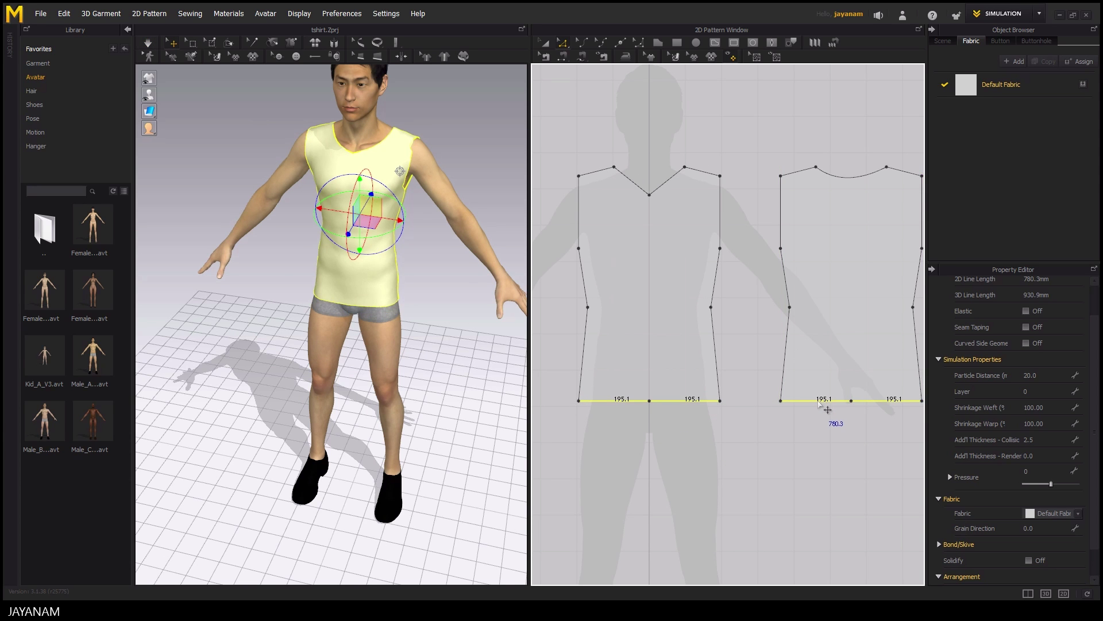
right_click_drag(436, 368, 266, 386)
- Inspect the shortened shirt all around the avatar, selecting the front and back pieces
scroll(569, 399, "up", 2)
scroll(569, 398, "down", 5)
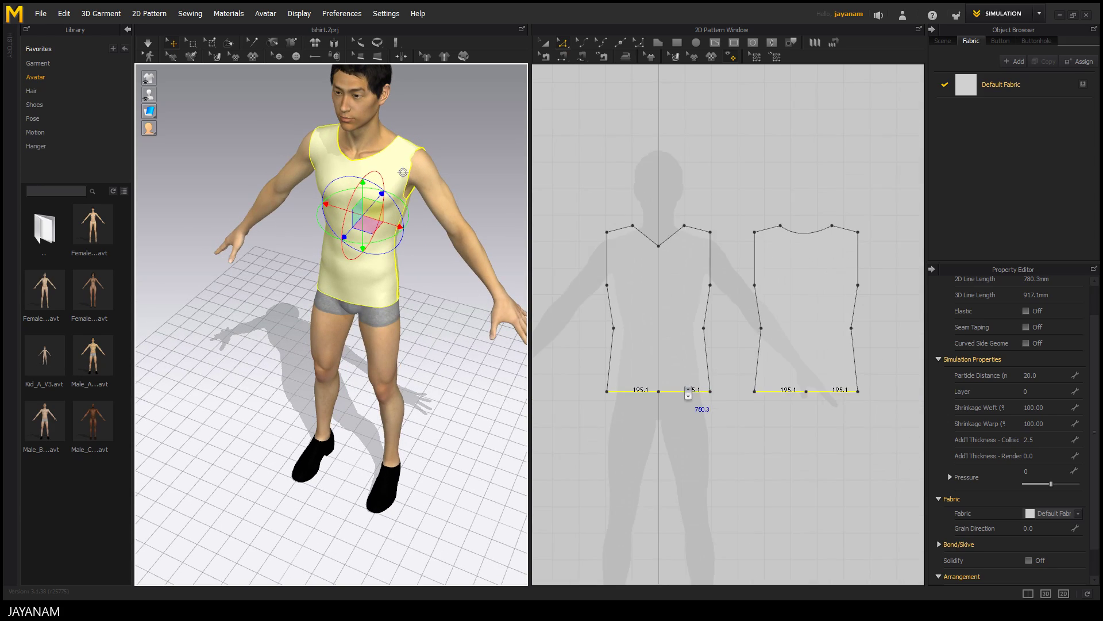
mouse_move(253, 333)
right_mouse_down()
mouse_move(264, 322)
mouse_move(241, 330)
right_mouse_up()
left_click(245, 333)
right_click_drag(414, 338, 376, 321)
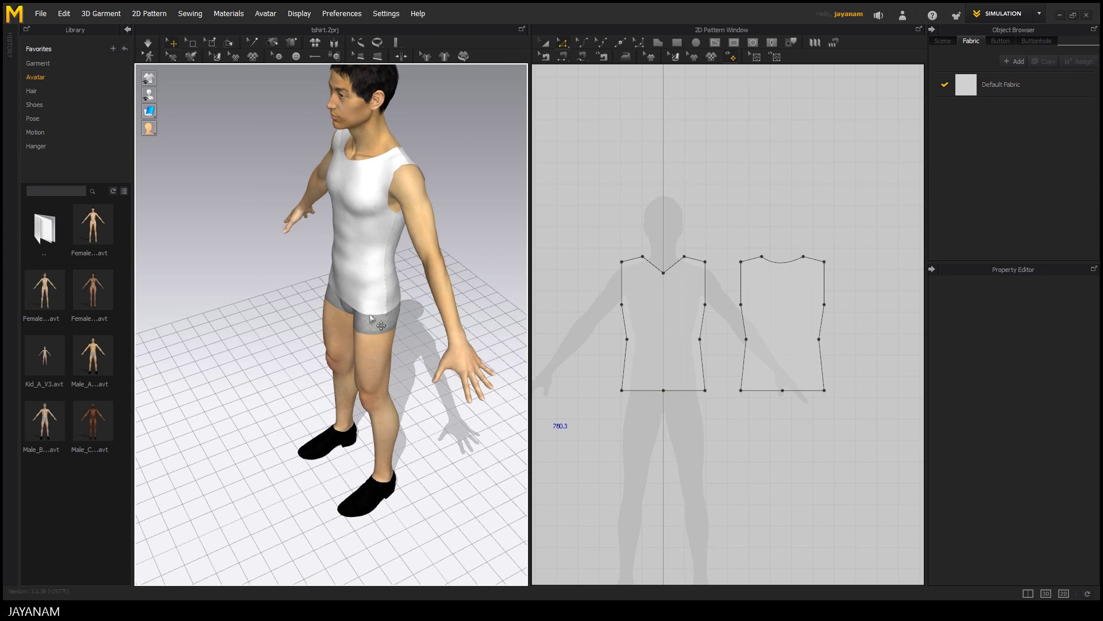
left_click(369, 255)
right_click_drag(500, 219, 374, 212)
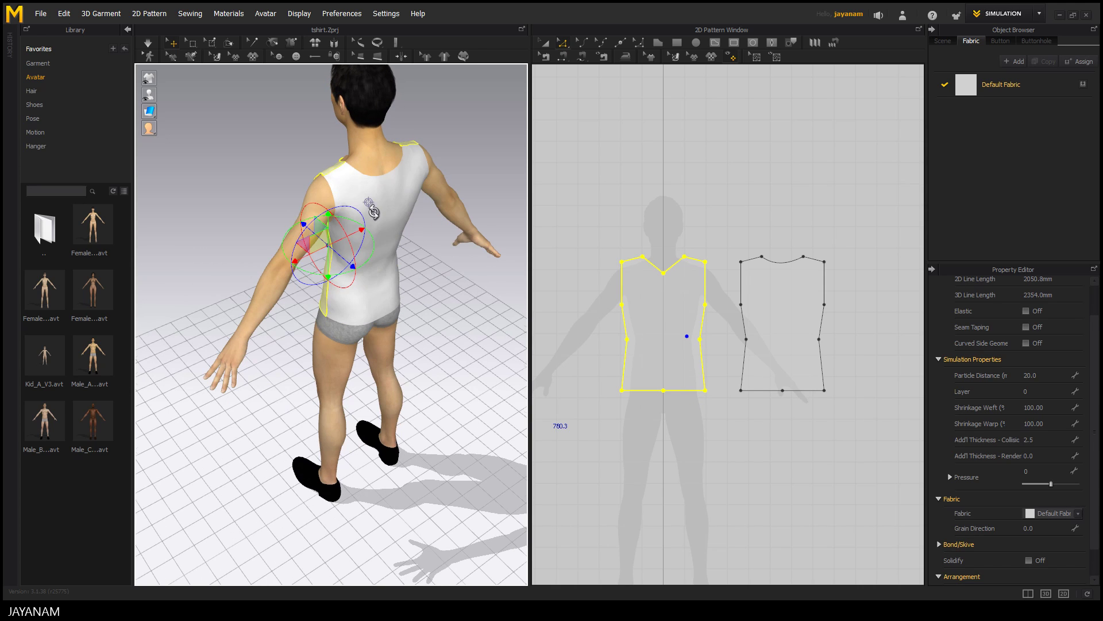
left_click(374, 197, "shift")
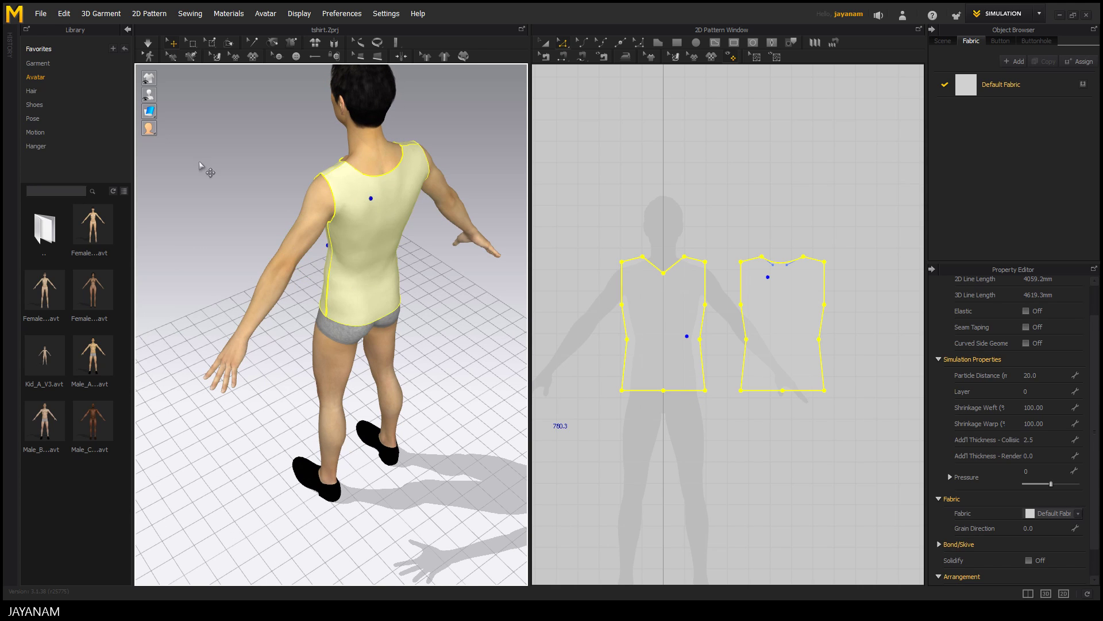
right_click_drag(199, 161, 281, 125)
- Open the File > Export options and close them without exporting
left_click(40, 14)
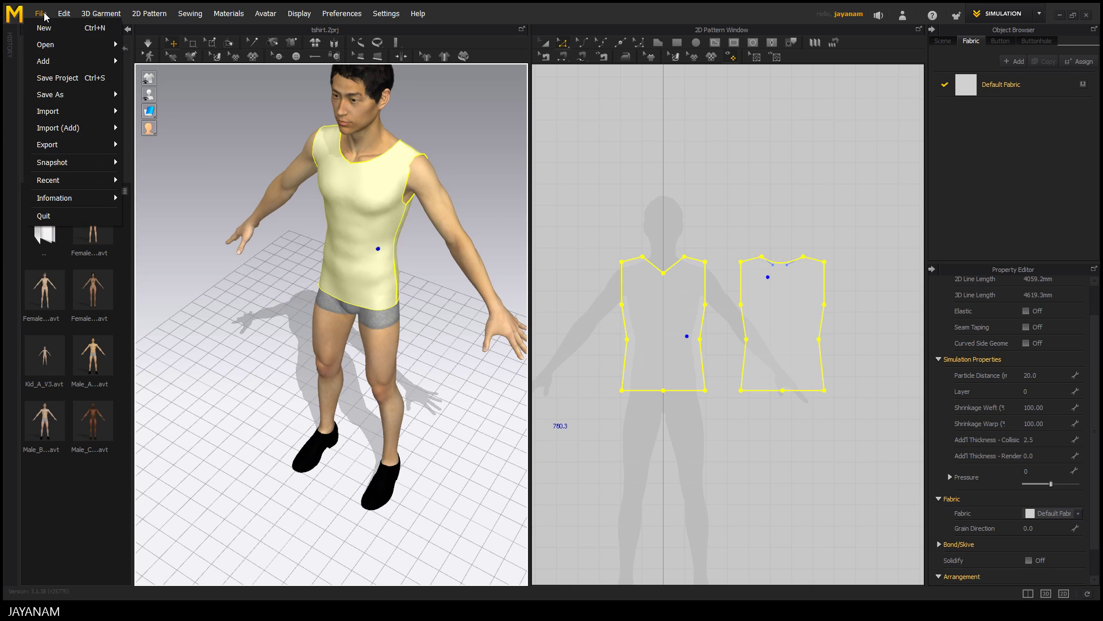
mouse_move(67, 144)
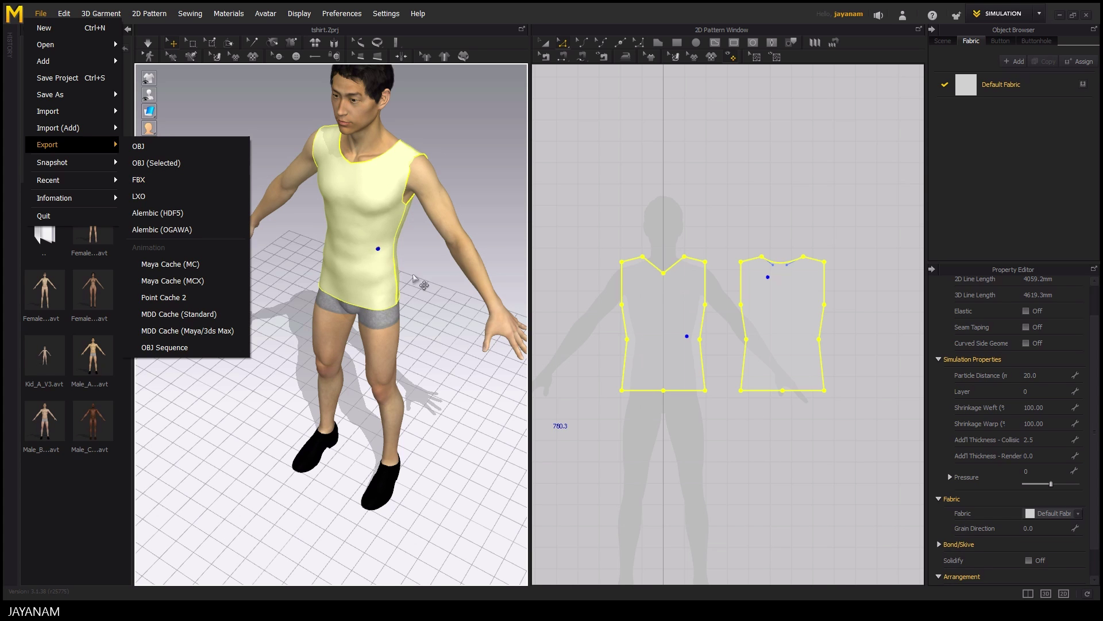
left_click(270, 275)
right_click_drag(270, 276, 332, 316)
- Set the Default Fabric colour to teal #658C8E (RGB 101, 140, 142)
left_click(333, 313)
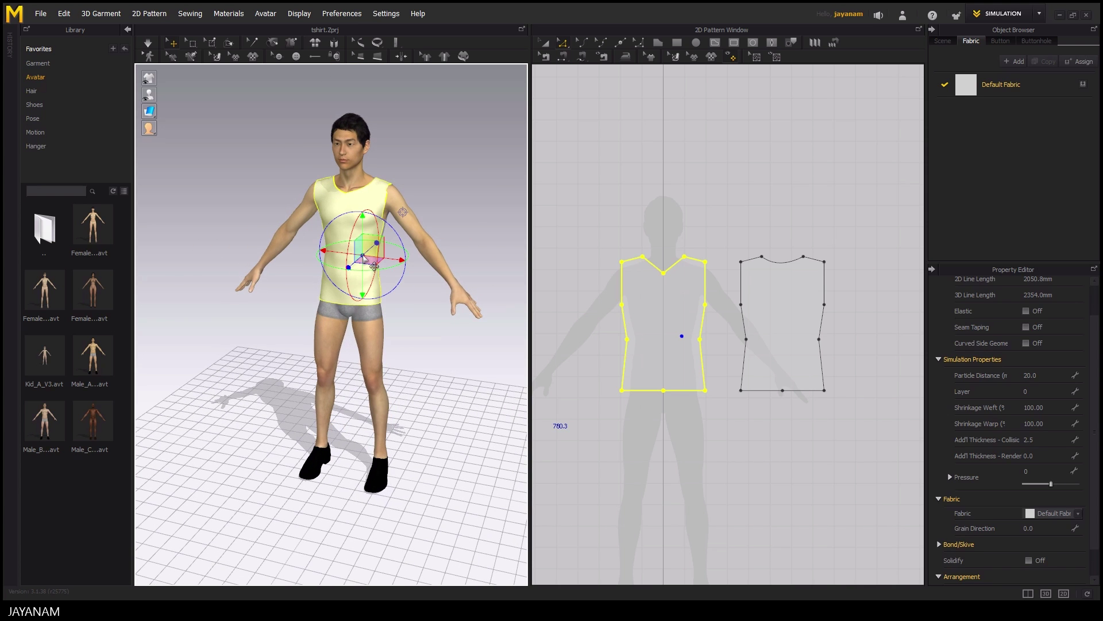
left_click(1031, 91)
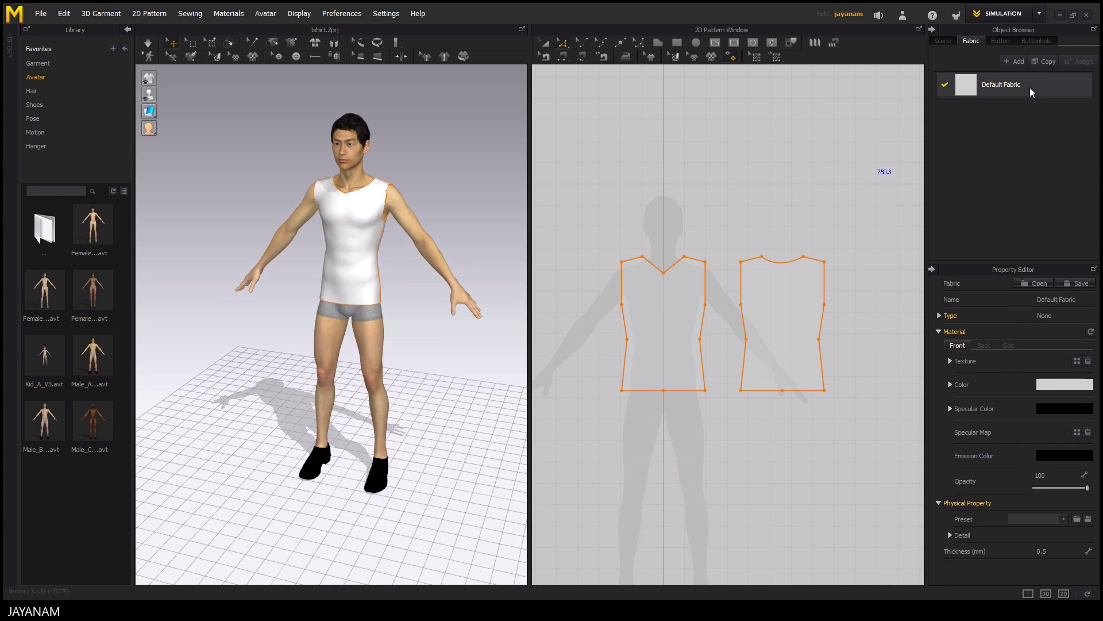
left_click(1058, 389)
left_click(558, 222)
left_click_drag(494, 157, 495, 180)
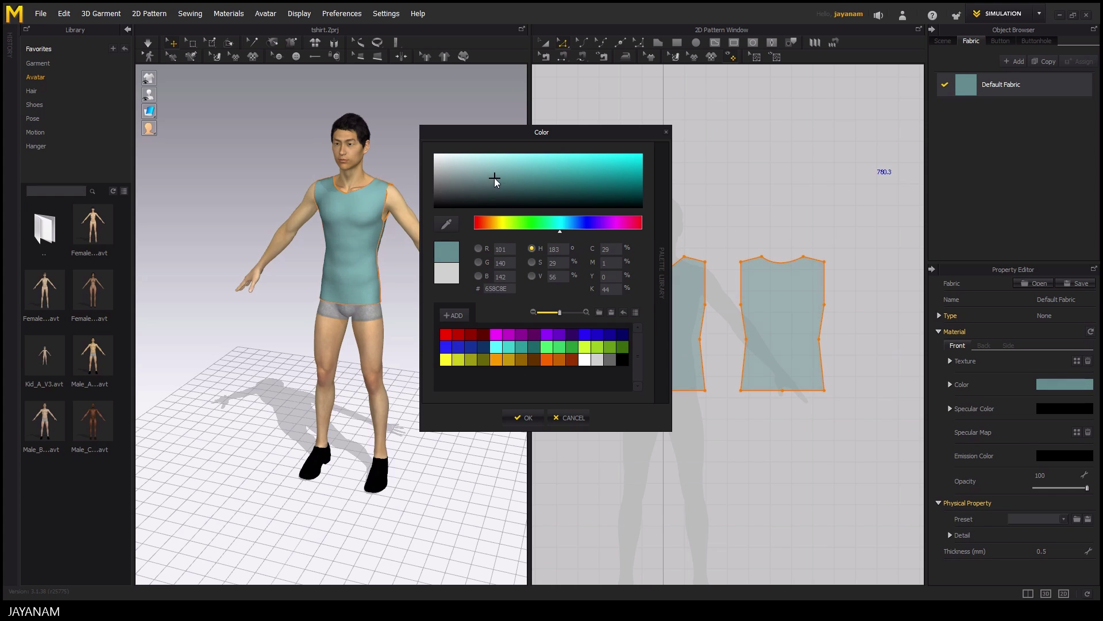
left_click(524, 417)
right_click_drag(345, 374, 234, 345)
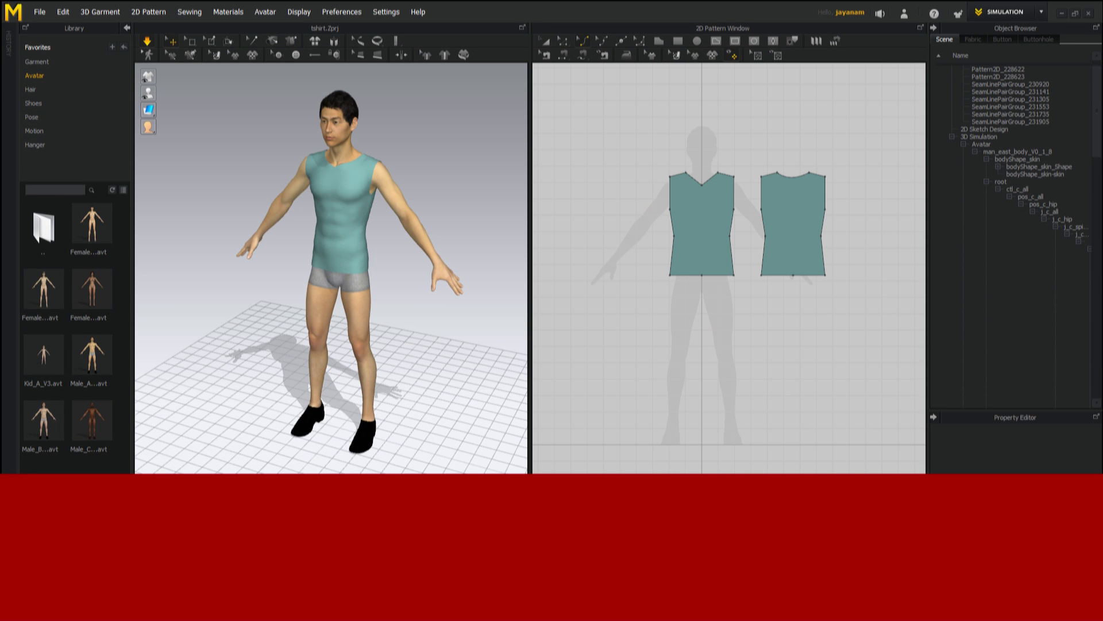